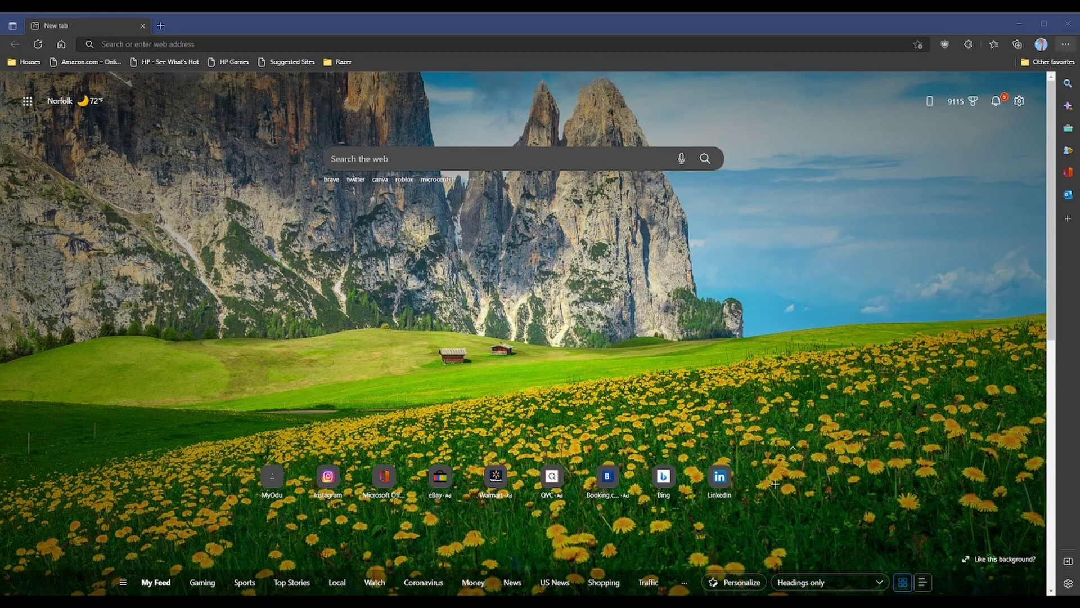
Step: Open edge://settings, check About Microsoft Edge for updates, then open Profiles' Windows data-sharing option
{"action": "left_click", "coordinate": [1066, 45]}
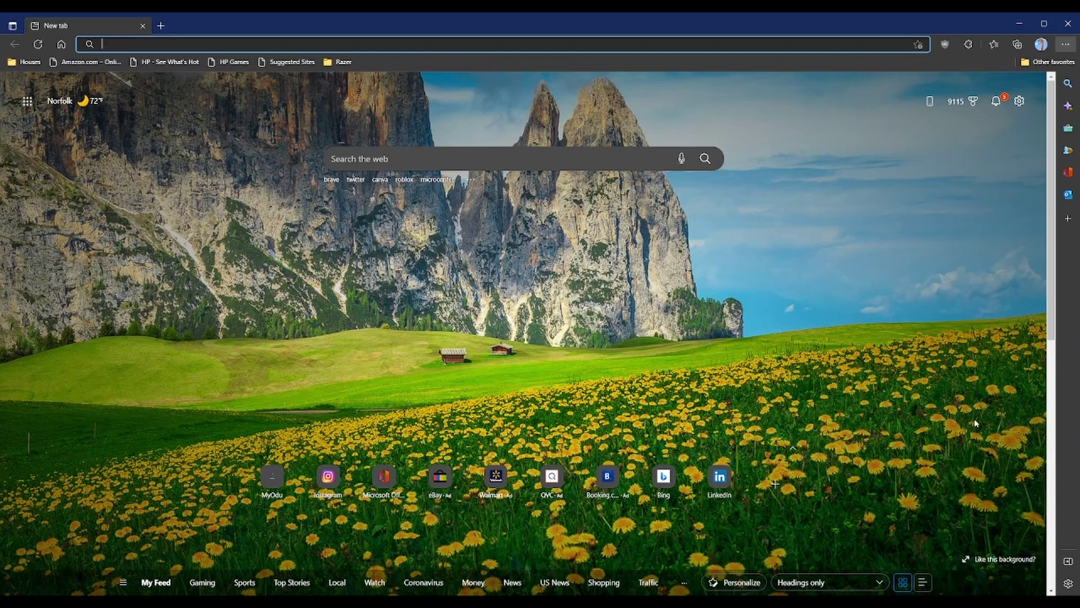
{"action": "type", "text": "edge://settings"}
{"action": "key", "text": "Return"}
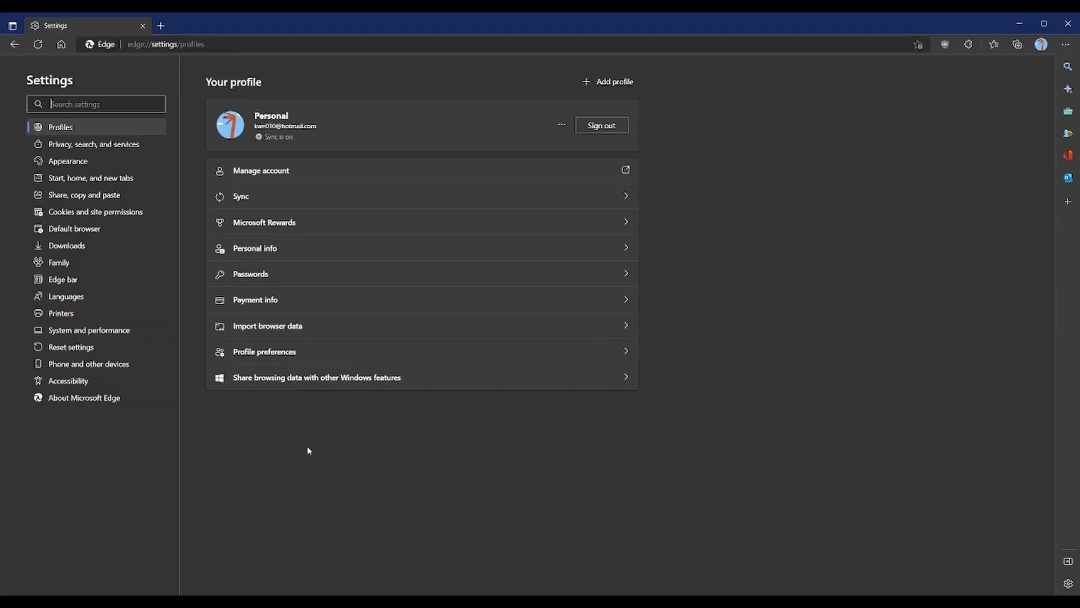
{"action": "left_click", "coordinate": [104, 398]}
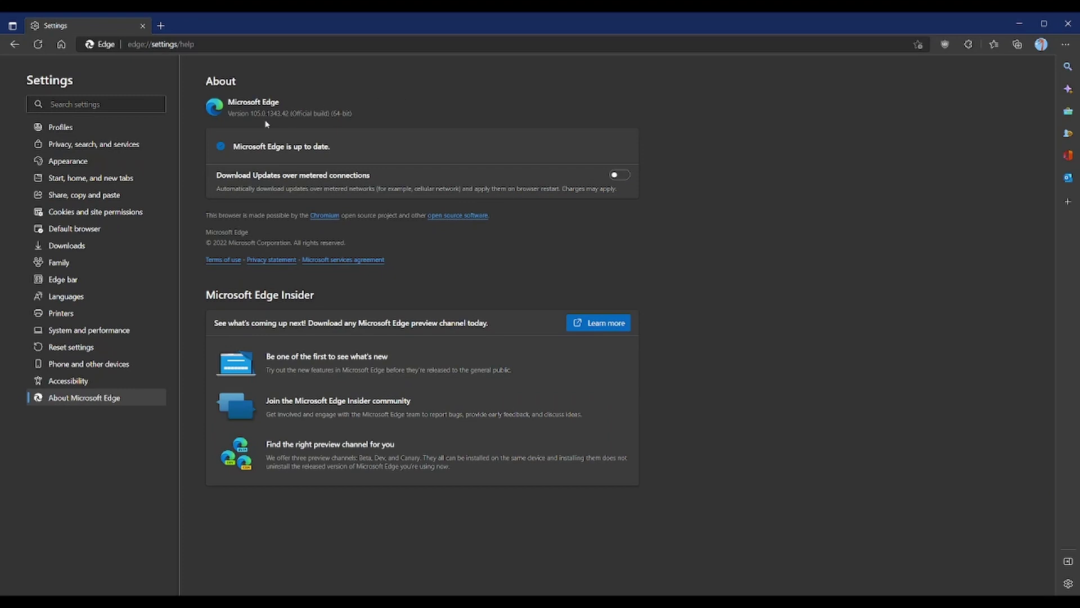
{"action": "left_click", "coordinate": [129, 130]}
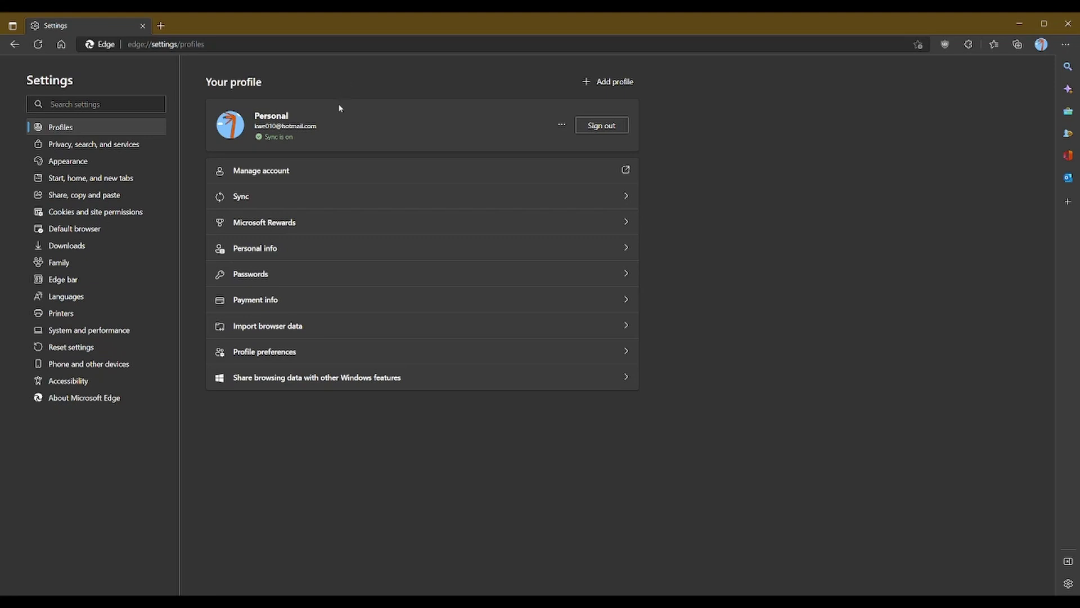
{"action": "left_click", "coordinate": [358, 378]}
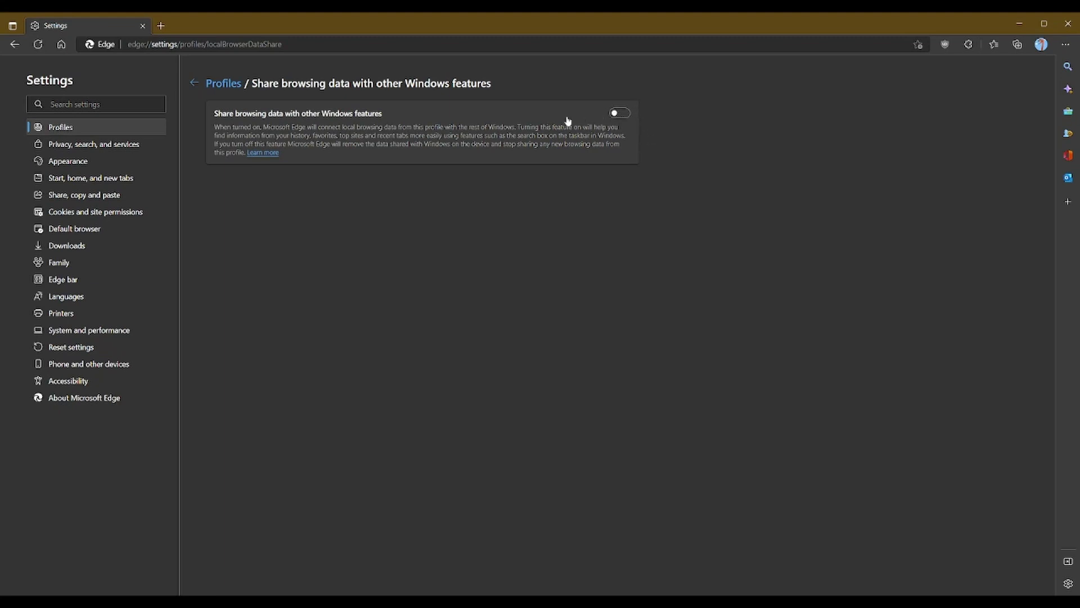
Step: Leave Windows data sharing off, return to Profiles, and open Import browser data
{"action": "left_click", "coordinate": [194, 83]}
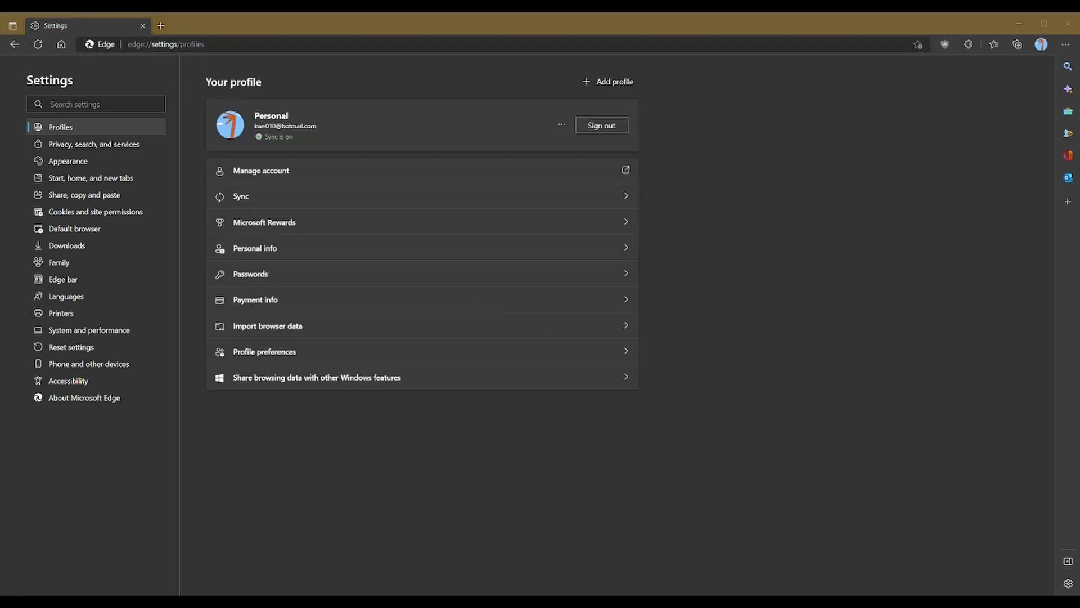
{"action": "left_click", "coordinate": [774, 468]}
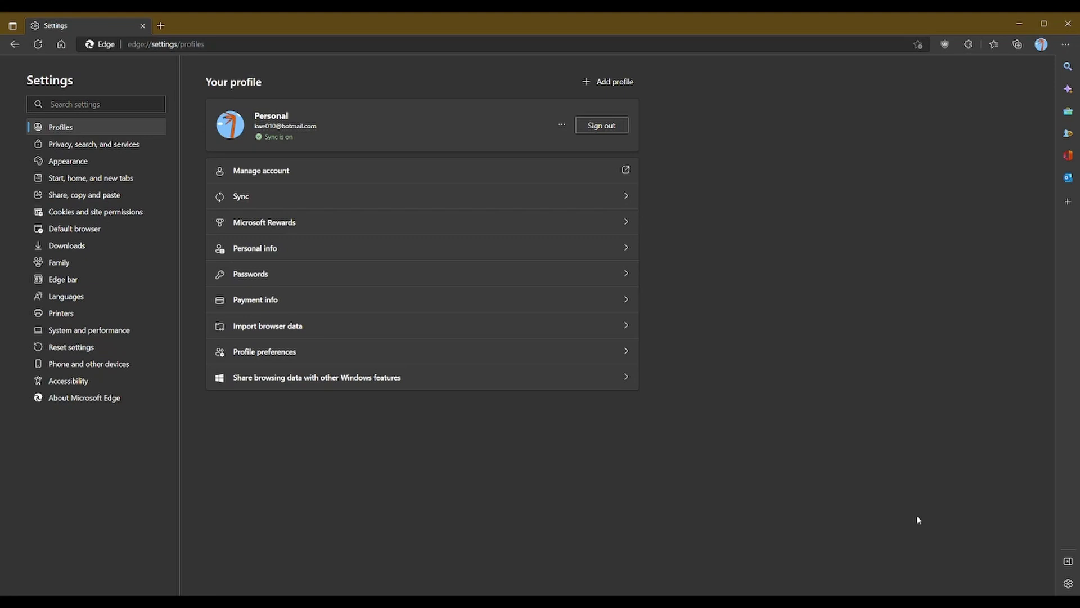
{"action": "left_click", "coordinate": [437, 325]}
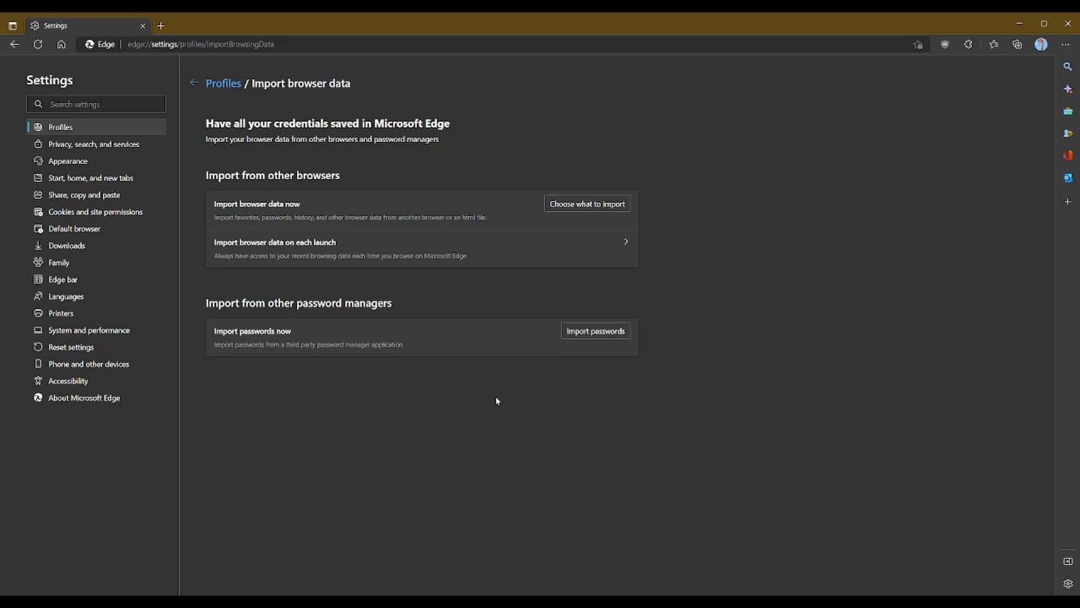
Step: Return from the Import browser data options to the main Profiles page
{"action": "left_click", "coordinate": [194, 83]}
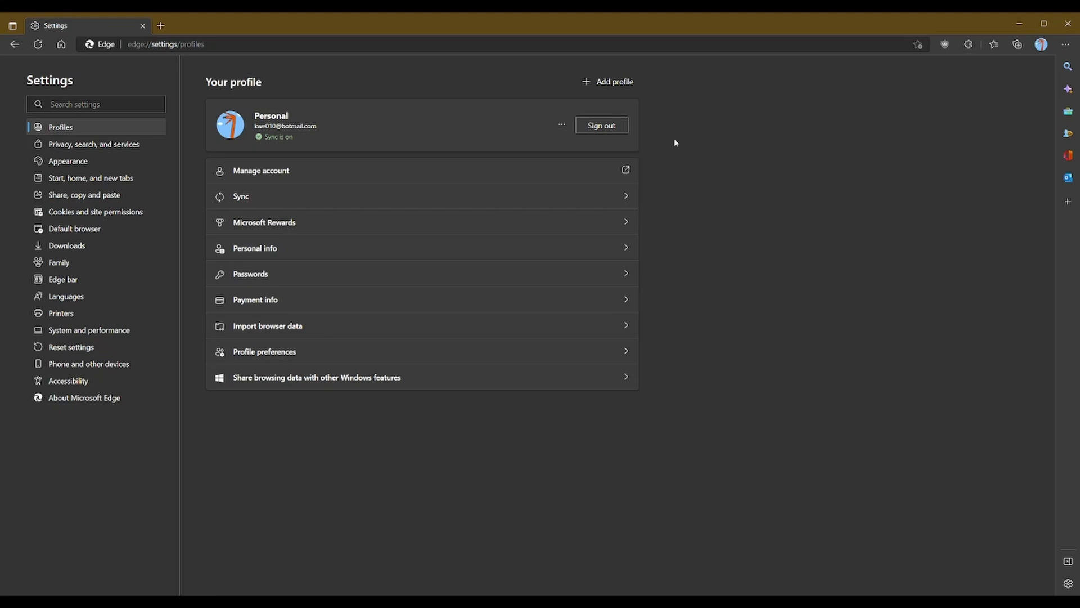
Step: Open Privacy, search, and services and confirm Strict tracking prevention has no exception sites
{"action": "left_click", "coordinate": [145, 148]}
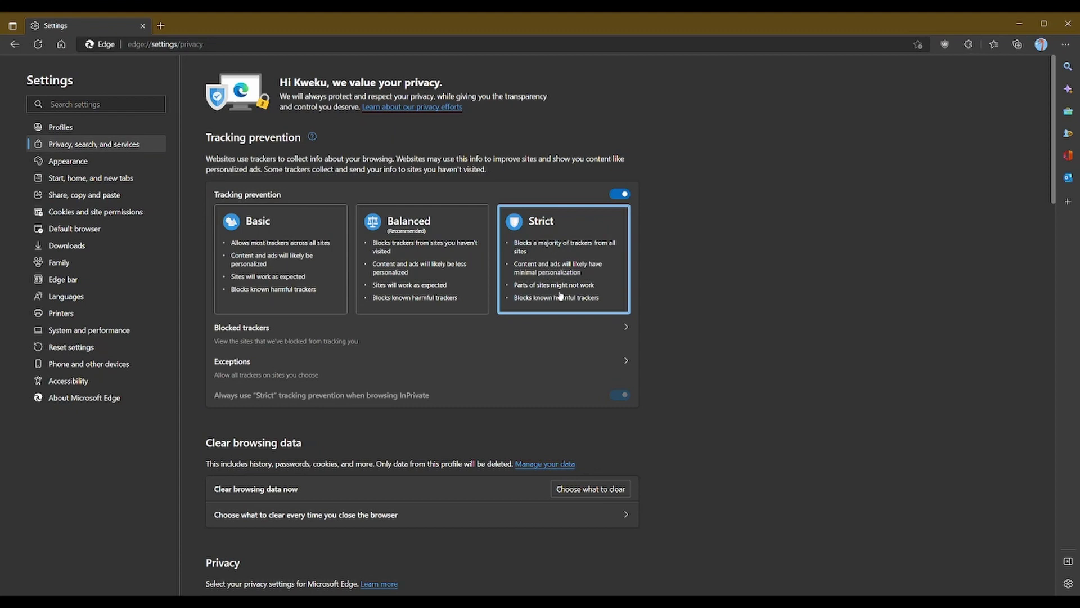
{"action": "left_click", "coordinate": [485, 378]}
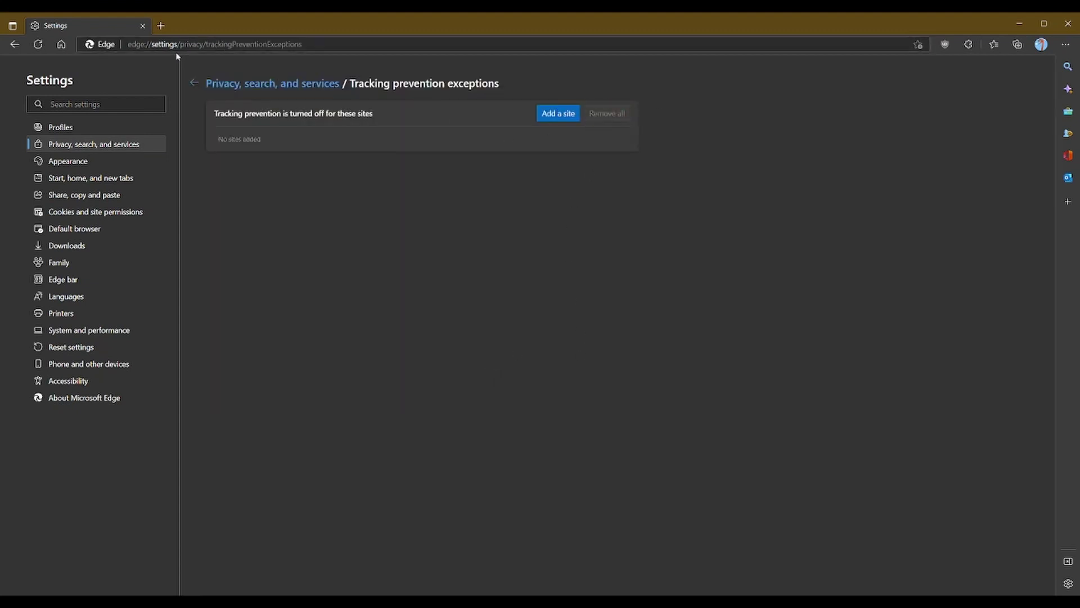
{"action": "left_click", "coordinate": [194, 83]}
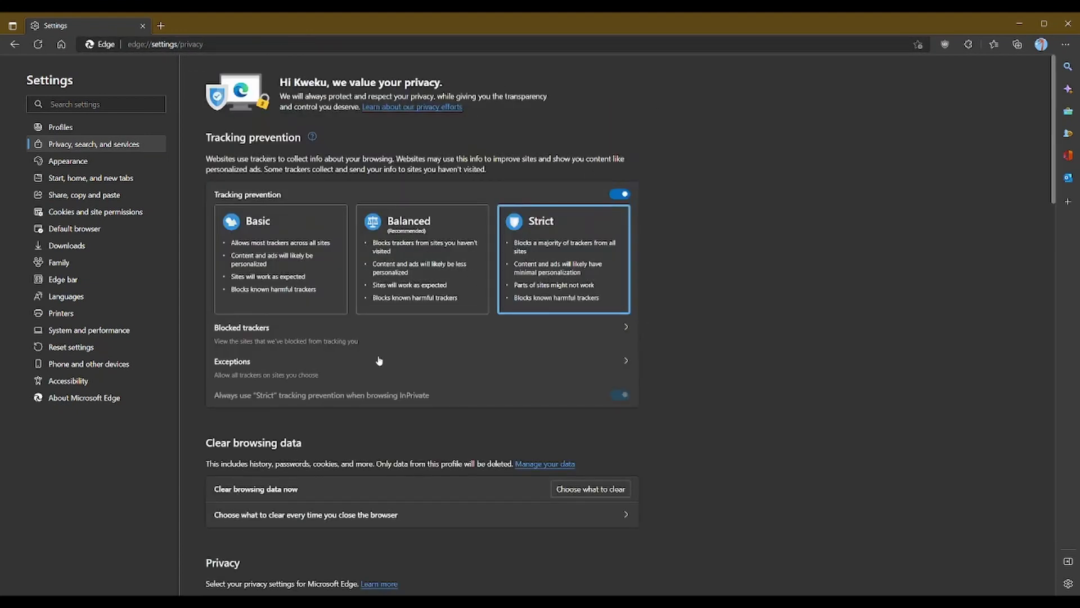
{"action": "scroll", "coordinate": [388, 360], "scroll_direction": "down", "scroll_amount": 4}
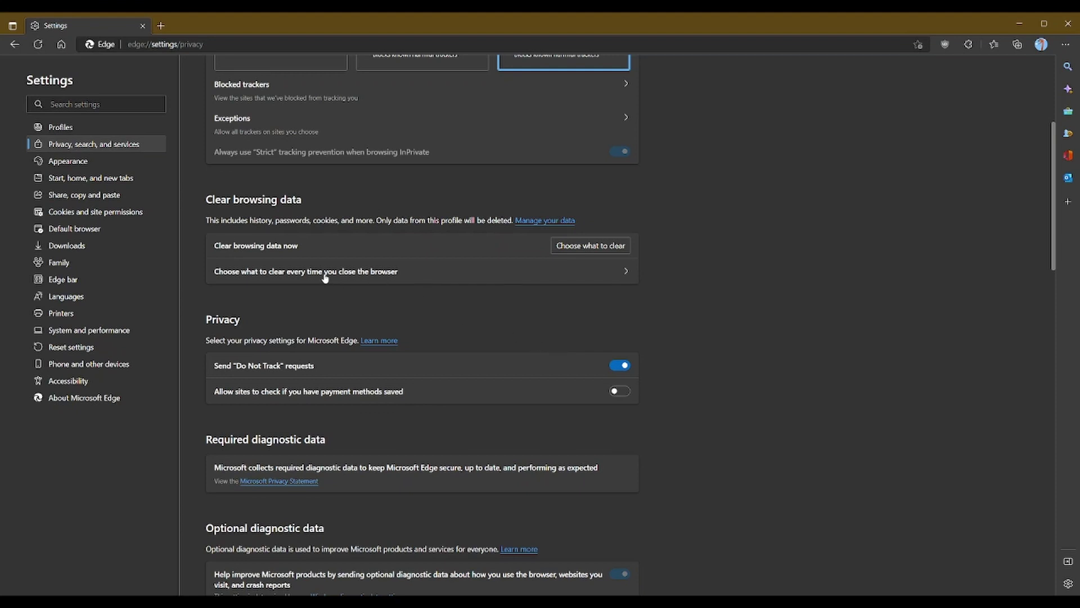
Step: Open the Clear browsing data on close options, with every data type left off
{"action": "left_click", "coordinate": [342, 279]}
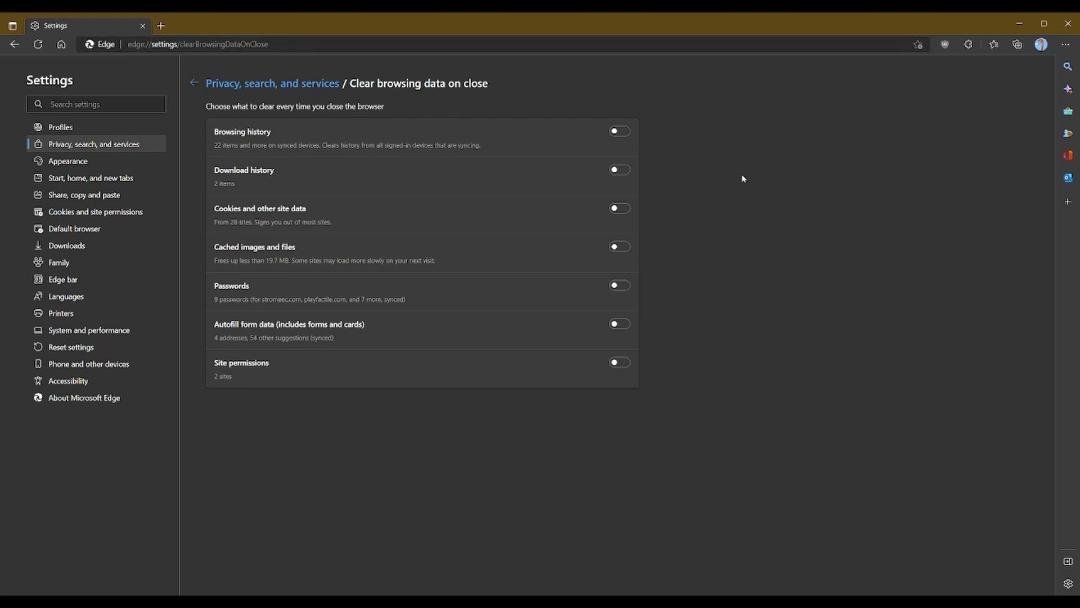
{"action": "left_click", "coordinate": [273, 84]}
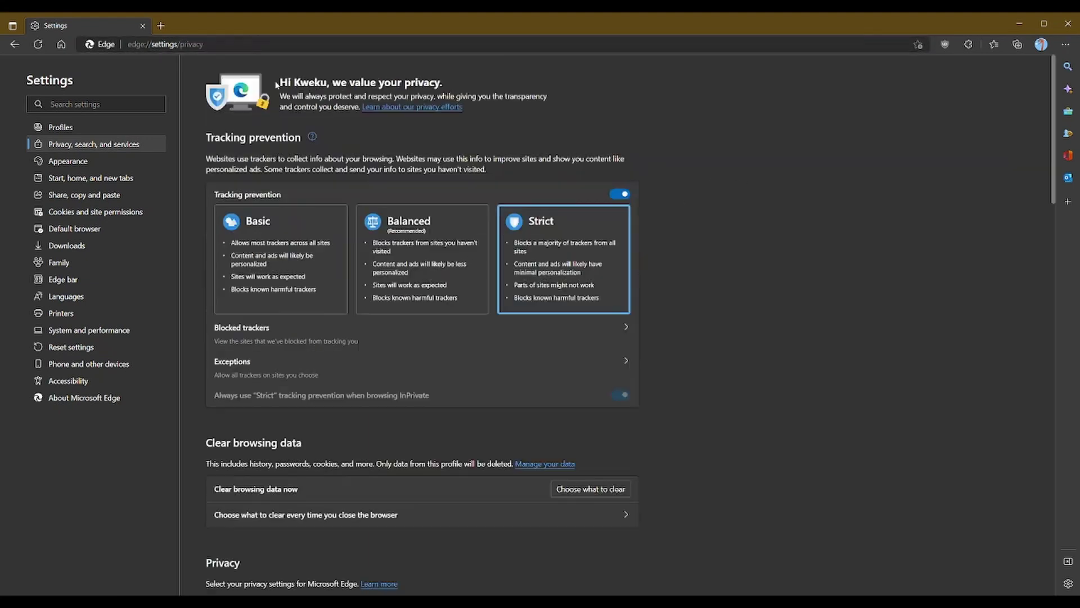
{"action": "scroll", "coordinate": [494, 413], "scroll_direction": "down", "scroll_amount": 5}
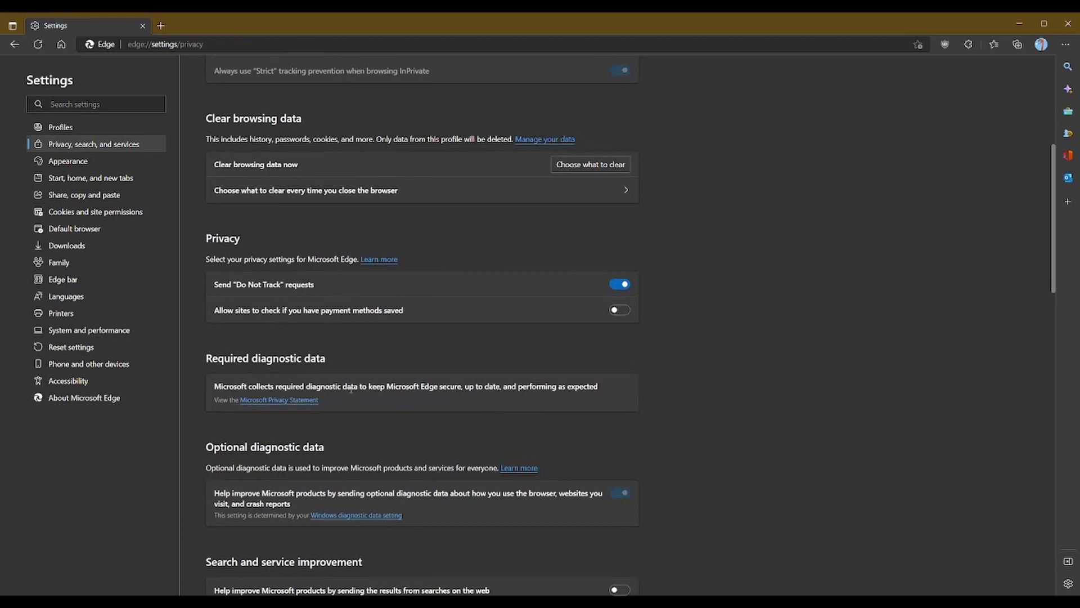
{"action": "left_click_drag", "start_coordinate": [246, 386], "coordinate": [442, 386]}
{"action": "left_click", "coordinate": [533, 397]}
{"action": "scroll", "coordinate": [254, 470], "scroll_direction": "down", "scroll_amount": 1}
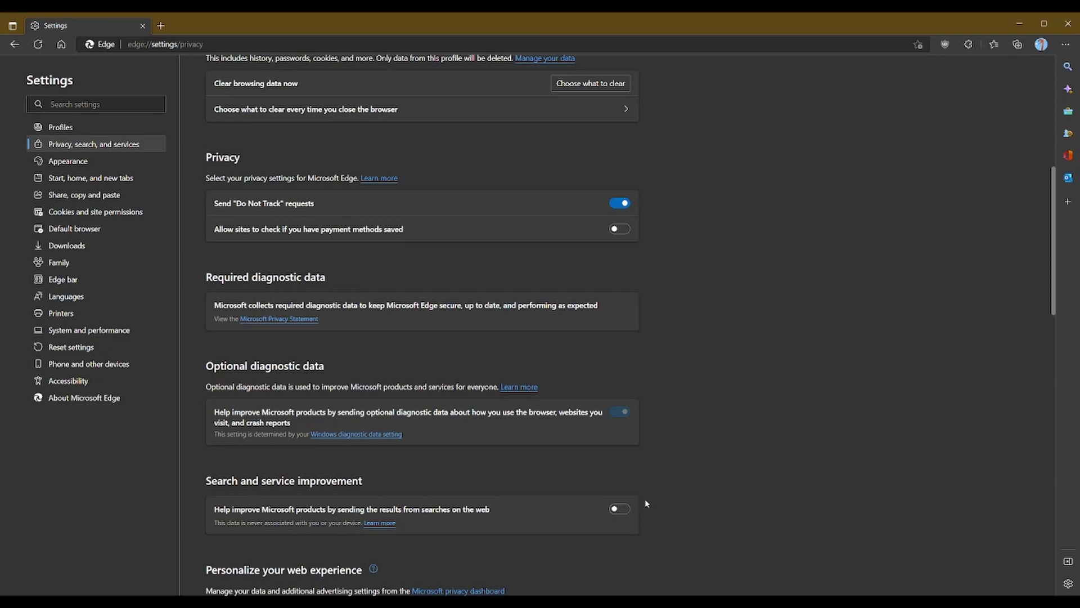
{"action": "scroll", "coordinate": [646, 502], "scroll_direction": "down", "scroll_amount": 4}
Step: Turn on enhanced security for the web at the Strict level, then open Cookies and site permissions
{"action": "scroll", "coordinate": [470, 491], "scroll_direction": "down", "scroll_amount": 3}
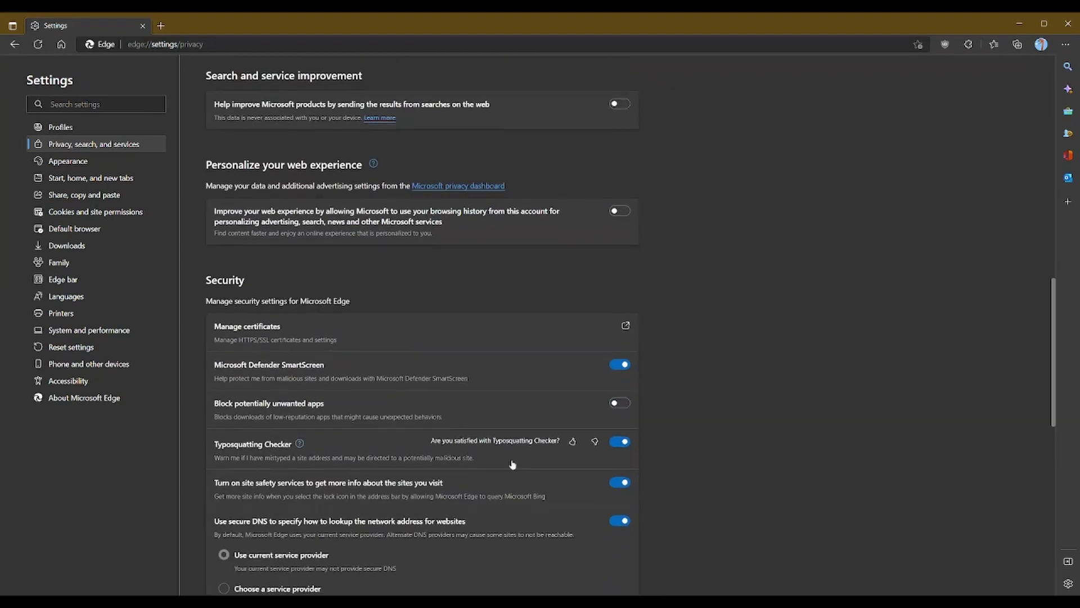
{"action": "scroll", "coordinate": [730, 359], "scroll_direction": "down", "scroll_amount": 3}
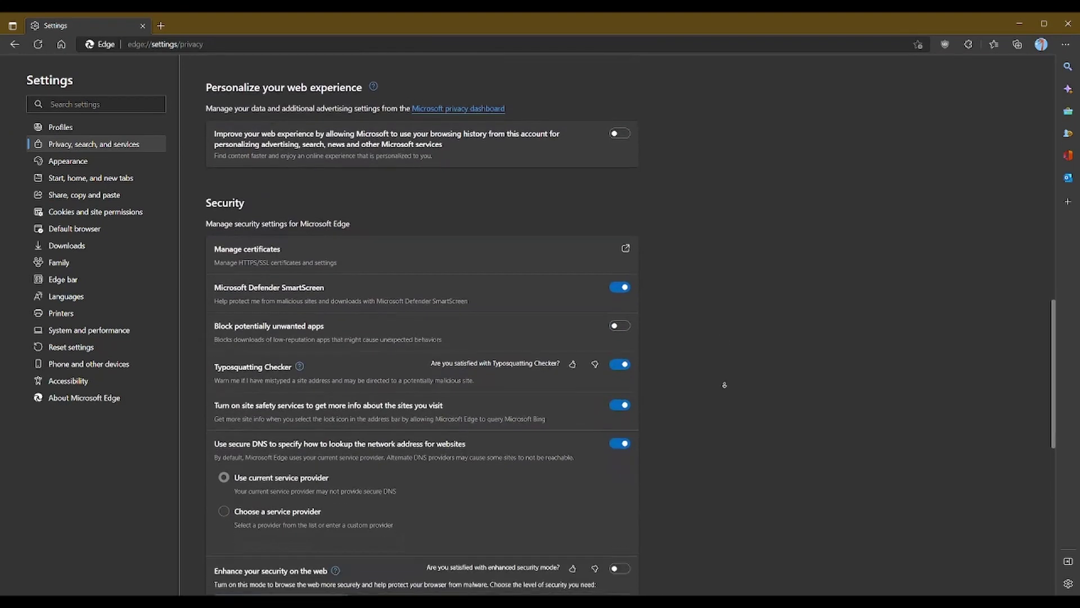
{"action": "scroll", "coordinate": [720, 378], "scroll_direction": "down", "scroll_amount": 2}
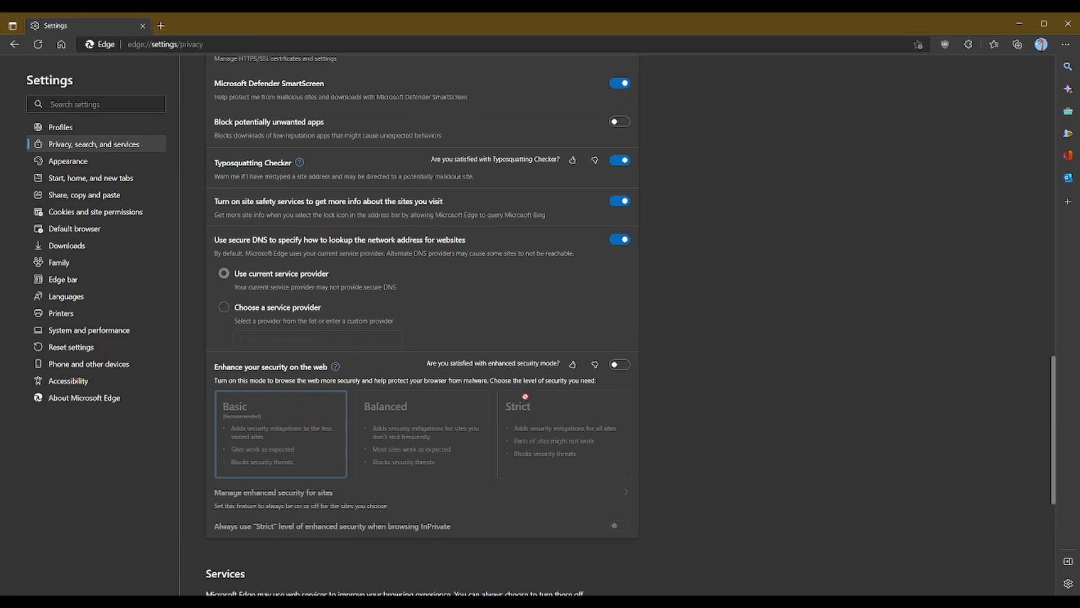
{"action": "left_click", "coordinate": [625, 364]}
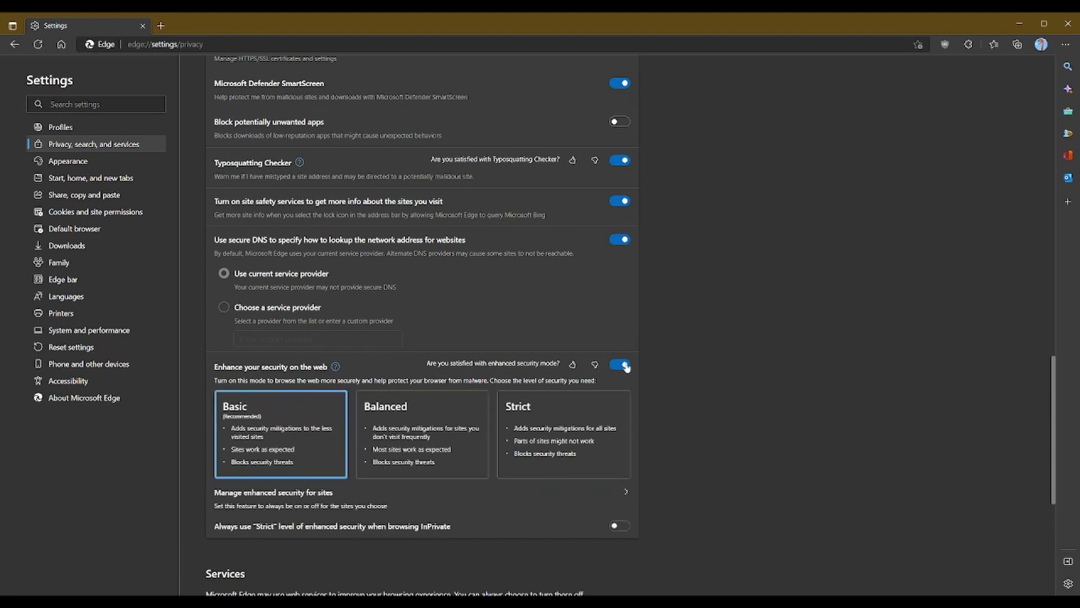
{"action": "left_click", "coordinate": [591, 430]}
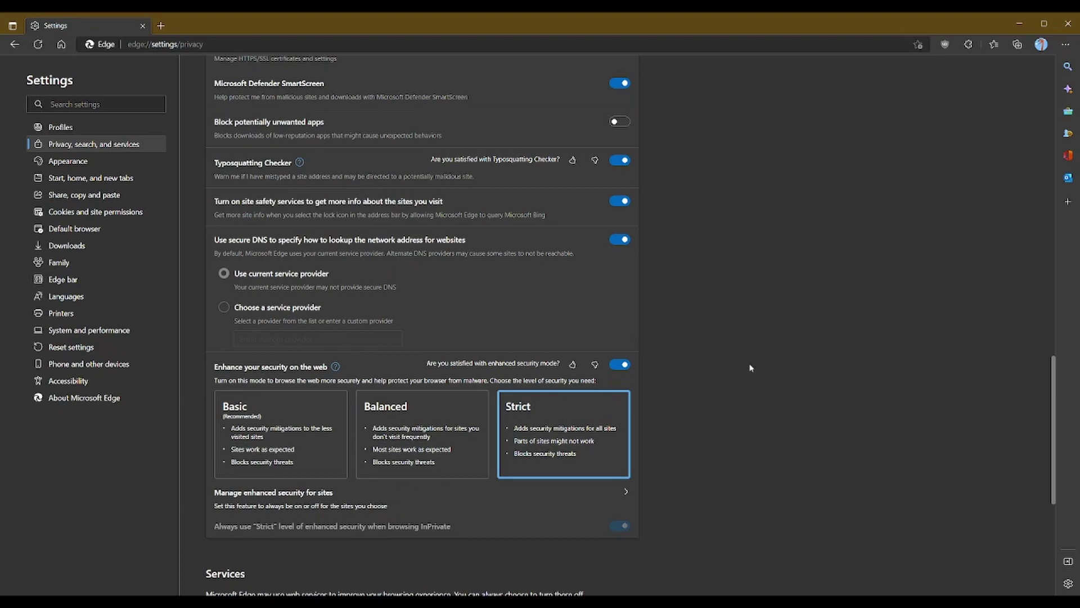
{"action": "scroll", "coordinate": [740, 379], "scroll_direction": "up", "scroll_amount": 4}
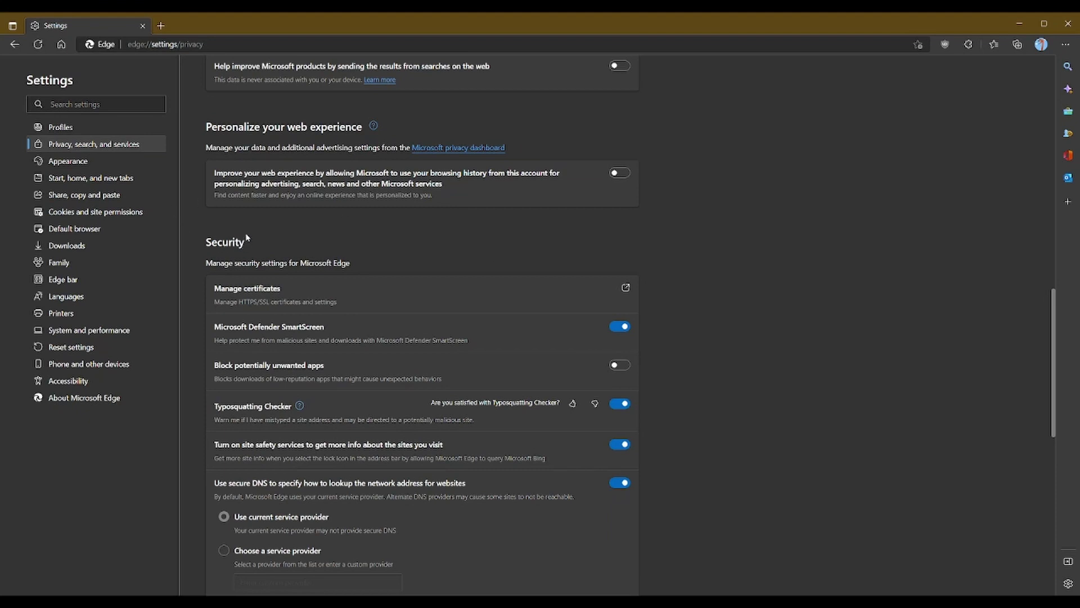
{"action": "left_click", "coordinate": [141, 213]}
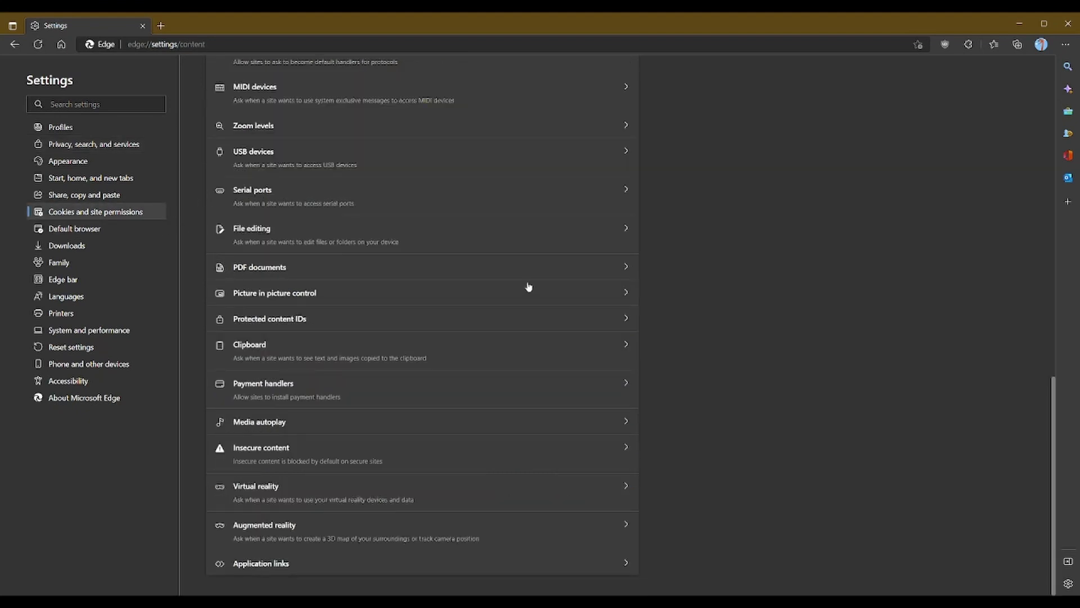
Step: Scroll the site permissions list to JavaScript and open its permission page
{"action": "scroll", "coordinate": [529, 287], "scroll_direction": "up", "scroll_amount": 15}
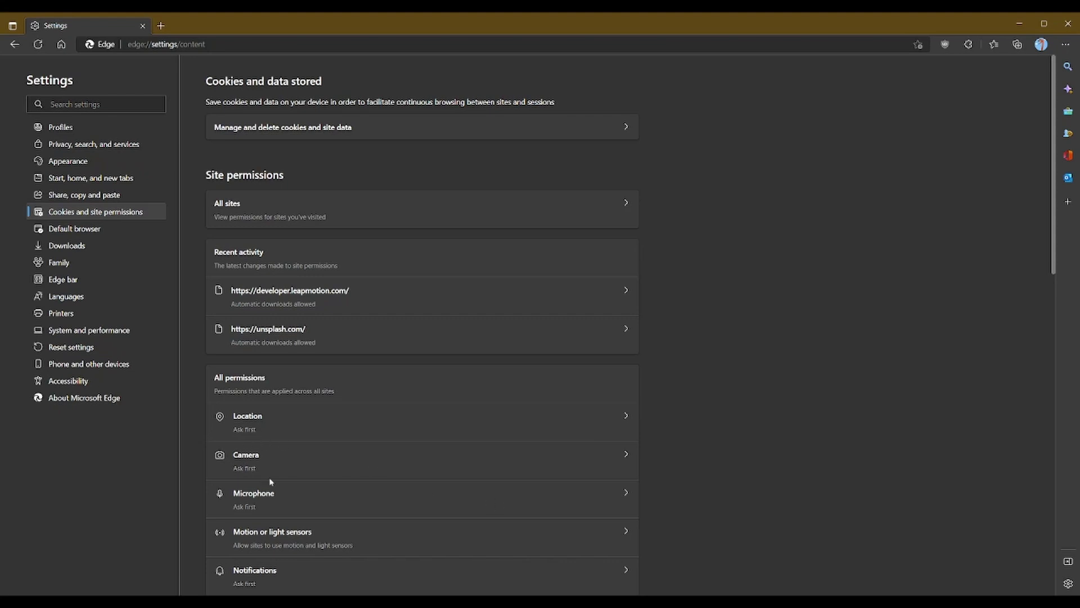
{"action": "scroll", "coordinate": [388, 516], "scroll_direction": "down", "scroll_amount": 2}
{"action": "scroll", "coordinate": [388, 516], "scroll_direction": "down", "scroll_amount": 2}
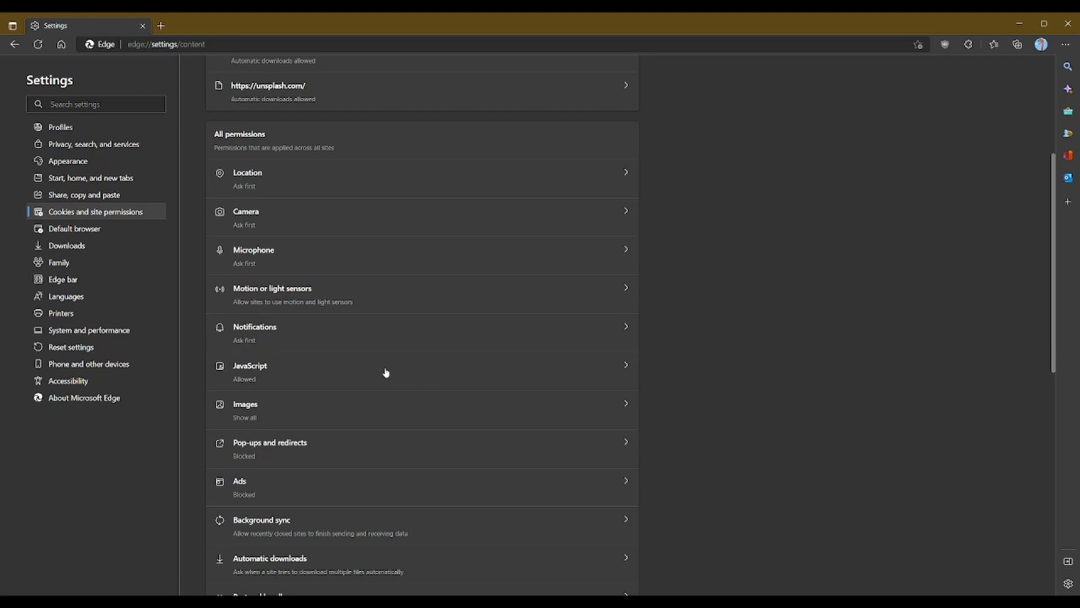
{"action": "scroll", "coordinate": [382, 368], "scroll_direction": "down", "scroll_amount": 3}
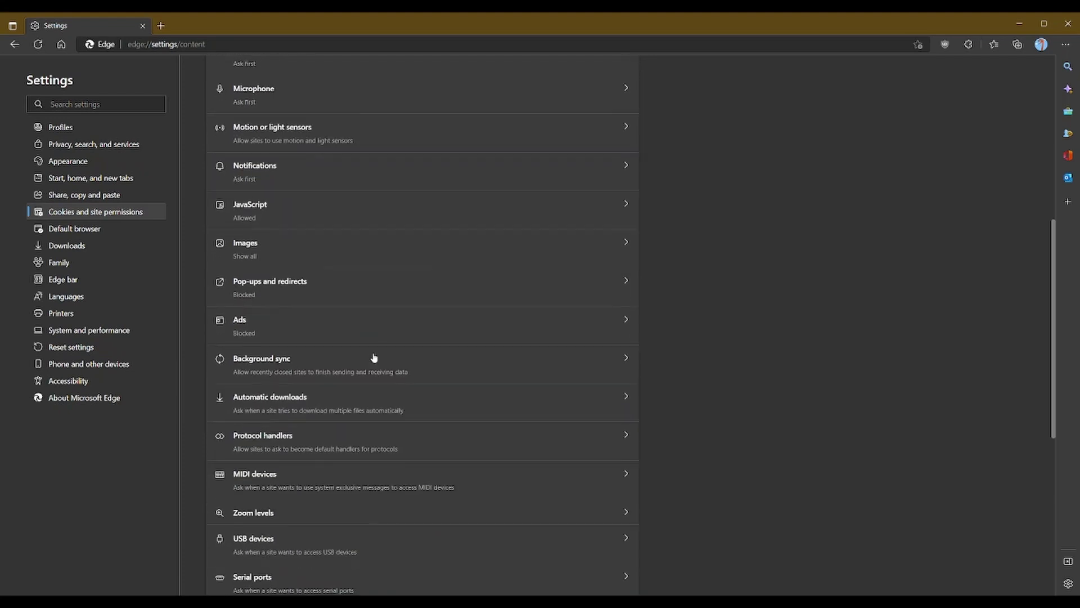
{"action": "left_click", "coordinate": [288, 208]}
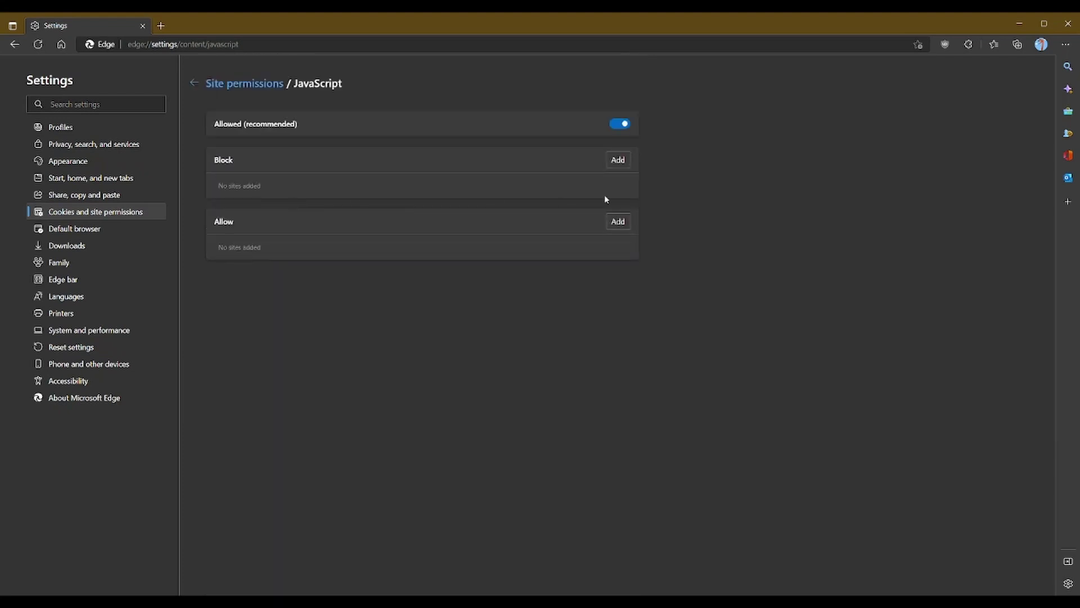
Step: Leave JavaScript allowed, confirm Ads is blocked, and return to the site permissions list
{"action": "left_click", "coordinate": [214, 84]}
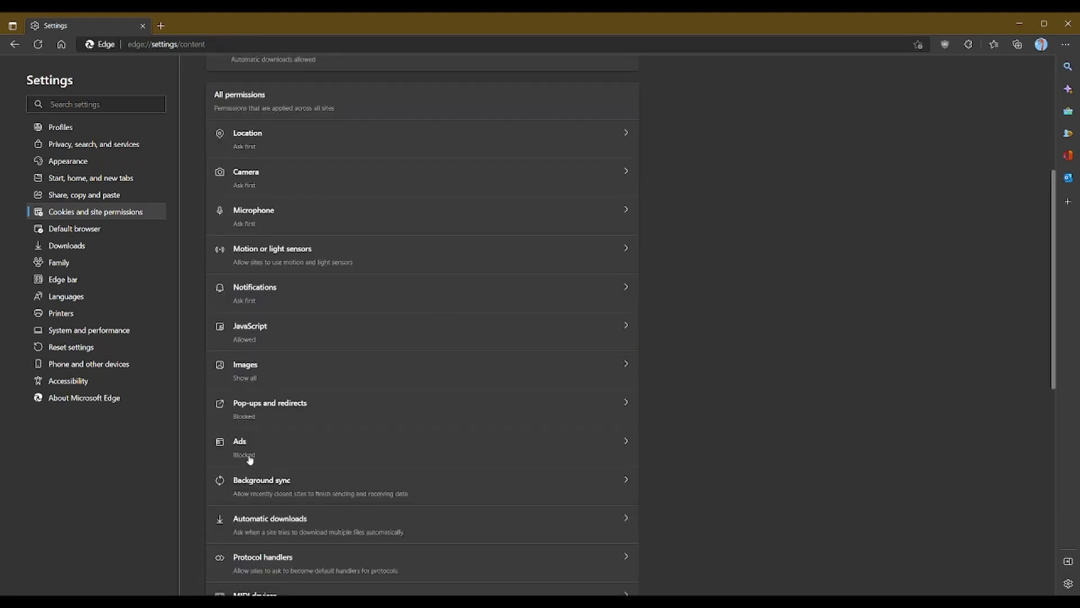
{"action": "left_click", "coordinate": [289, 458]}
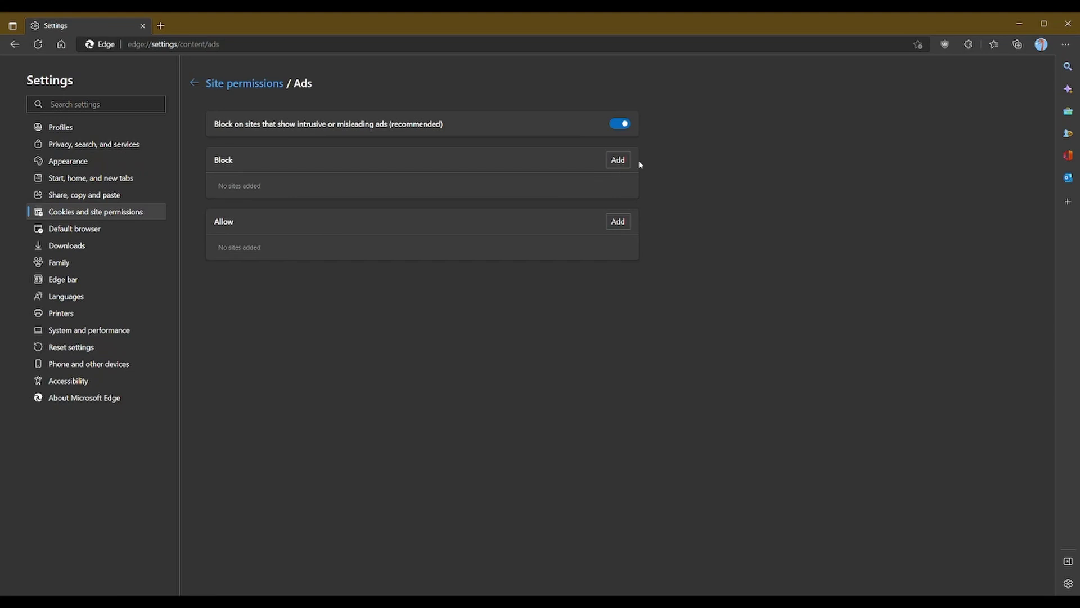
{"action": "left_click", "coordinate": [195, 83]}
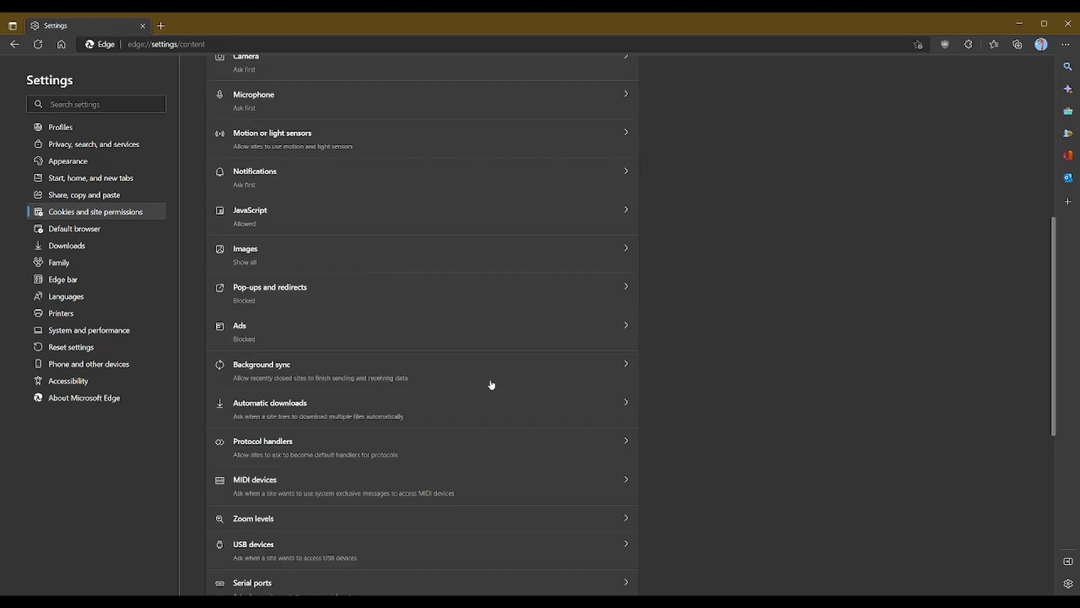
{"action": "scroll", "coordinate": [491, 384], "scroll_direction": "down", "scroll_amount": 3}
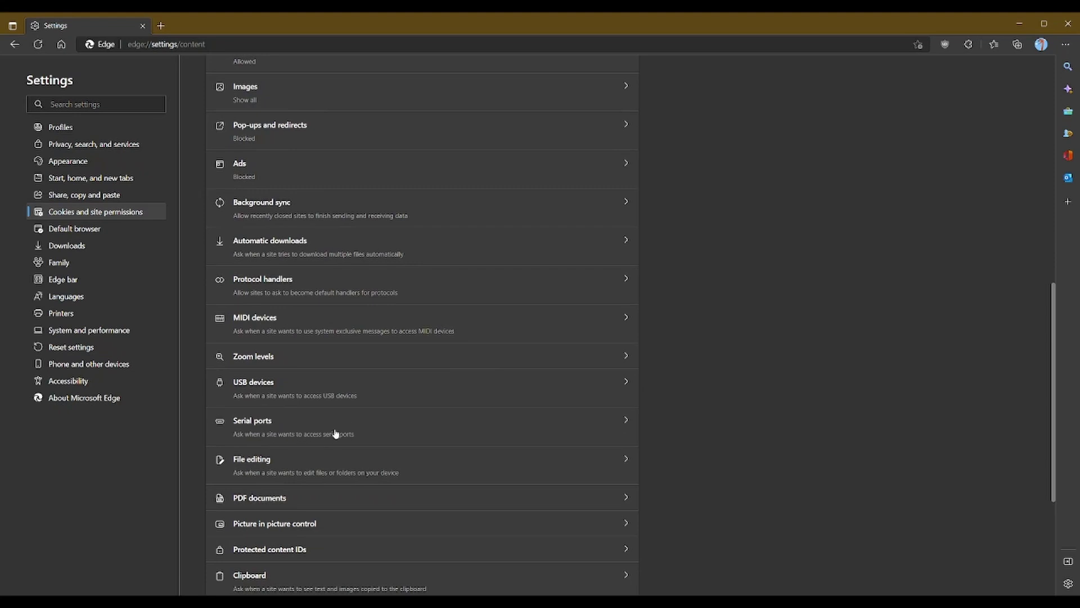
Step: Switch off site access to augmented reality and virtual reality
{"action": "scroll", "coordinate": [335, 433], "scroll_direction": "down", "scroll_amount": 4}
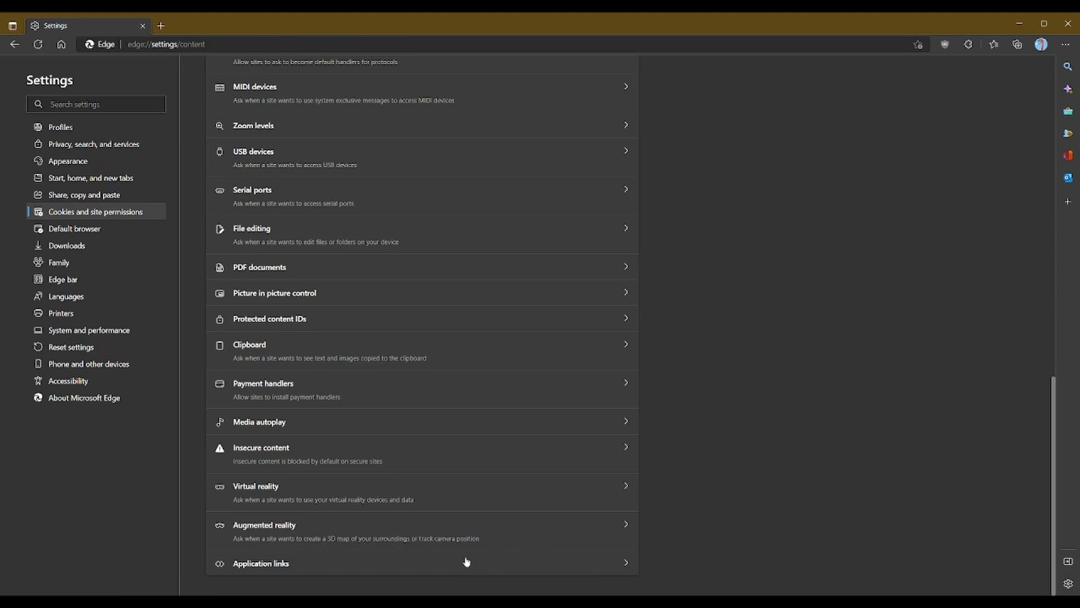
{"action": "left_click", "coordinate": [427, 526]}
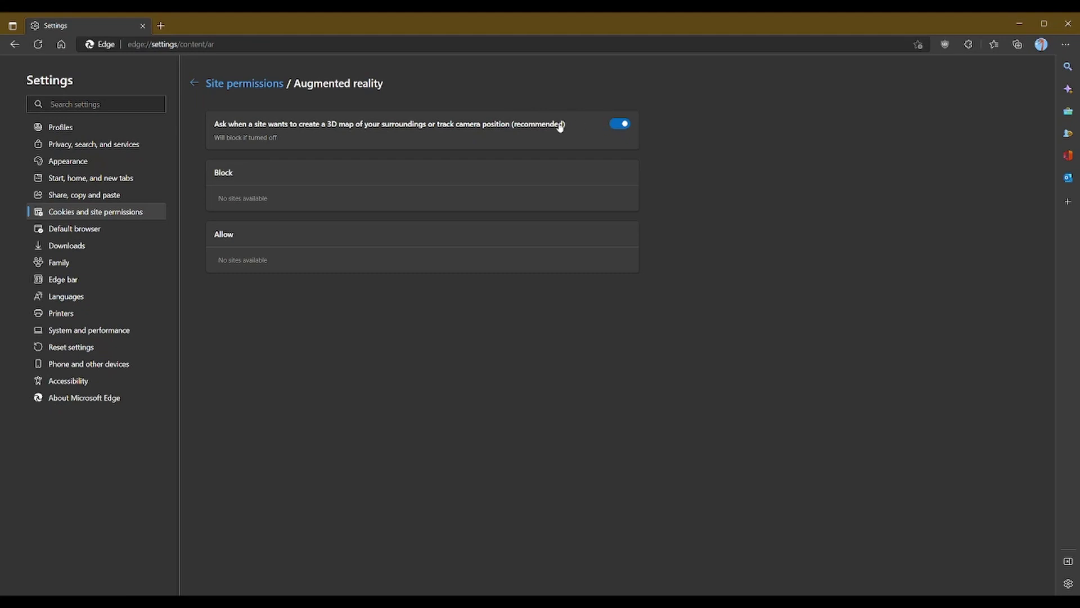
{"action": "left_click", "coordinate": [615, 125]}
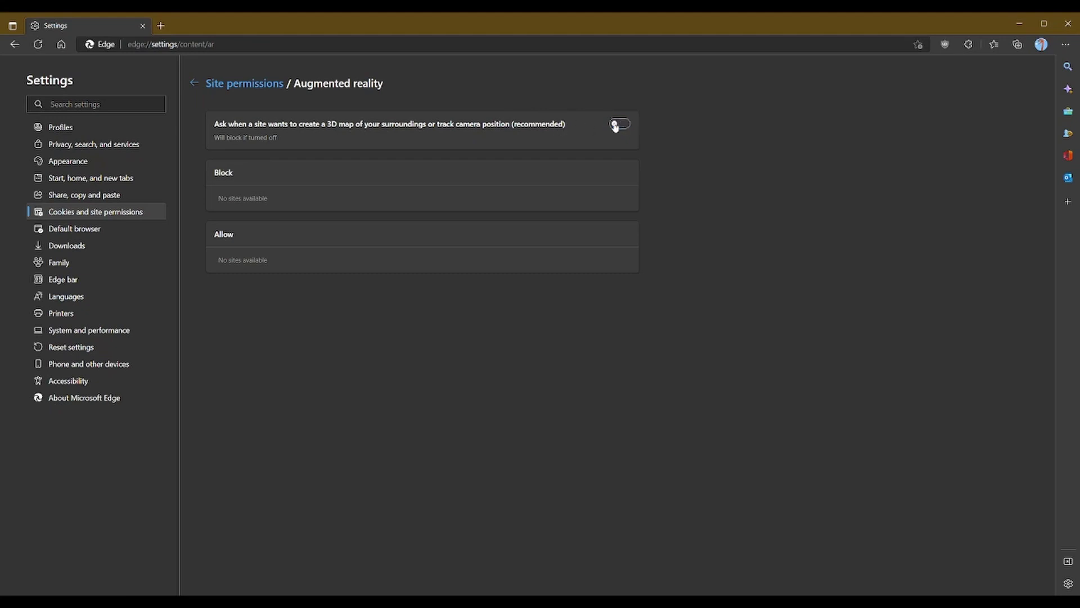
{"action": "left_click", "coordinate": [247, 85]}
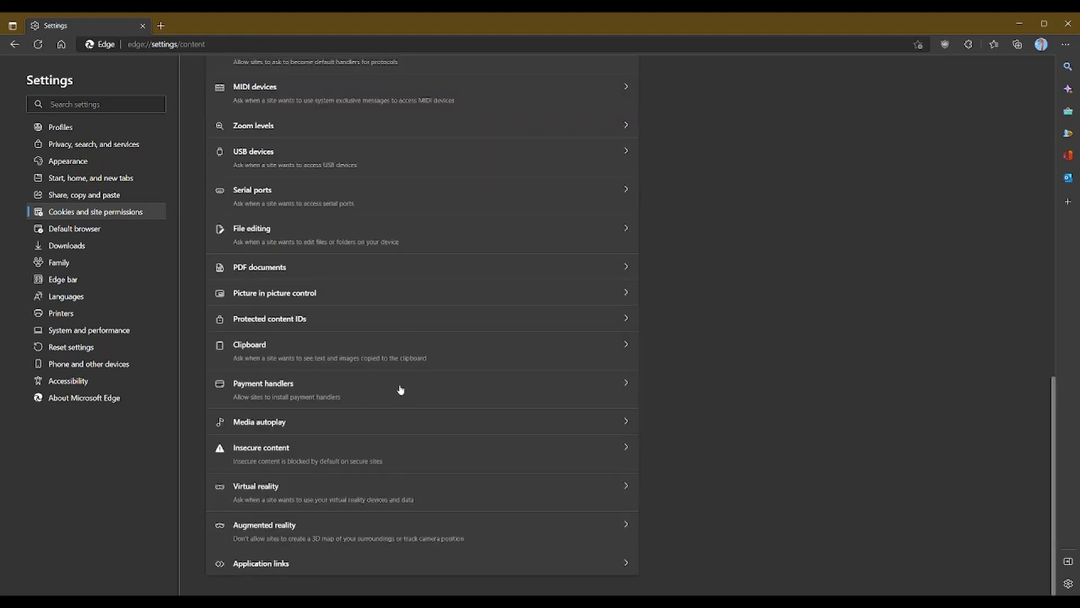
{"action": "left_click", "coordinate": [332, 496]}
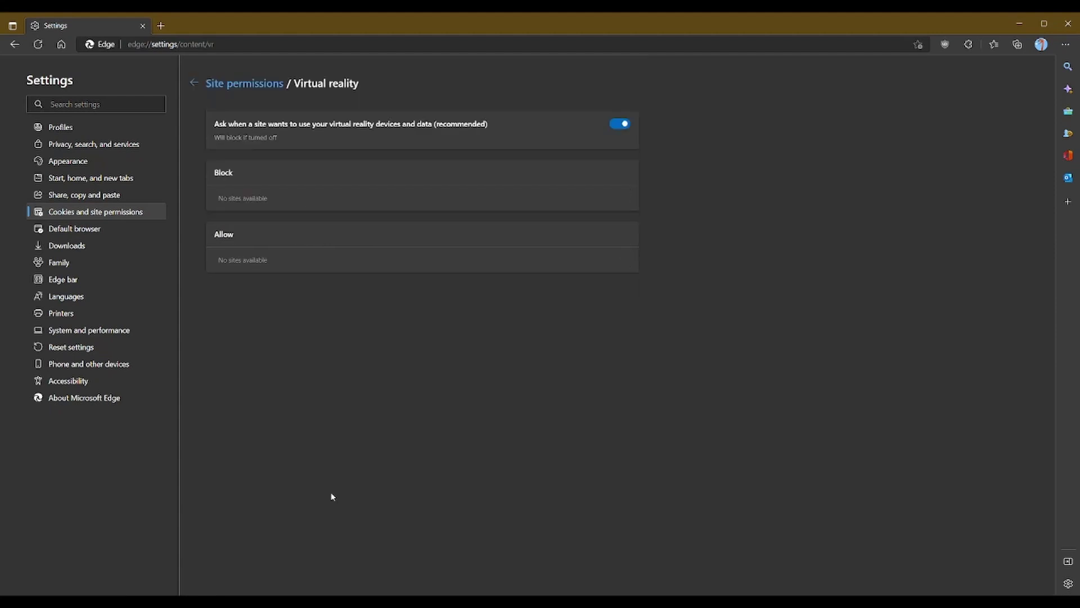
{"action": "left_click", "coordinate": [619, 123]}
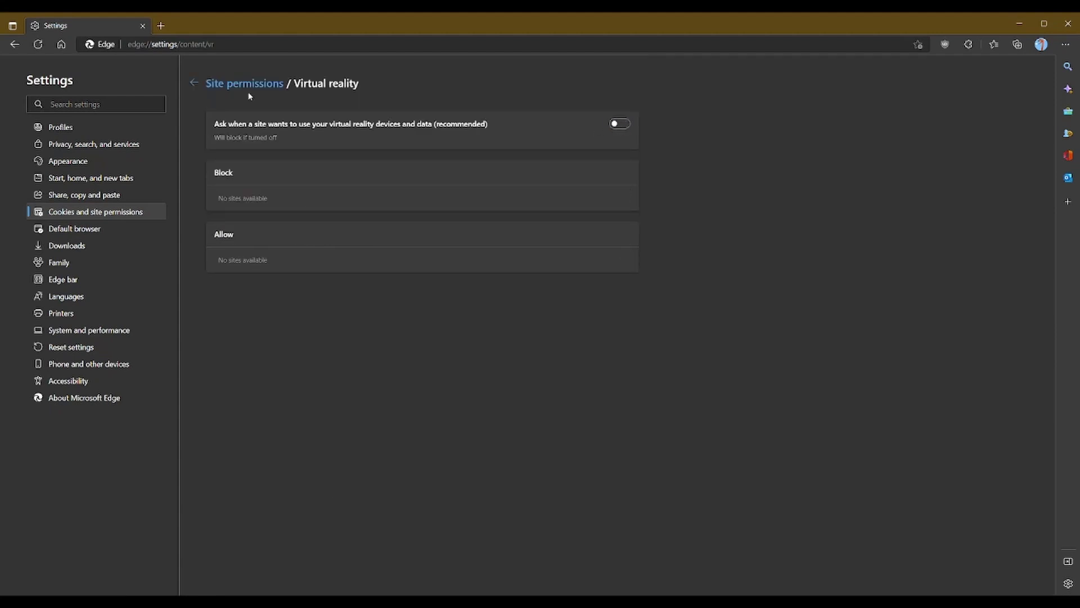
{"action": "left_click", "coordinate": [215, 83]}
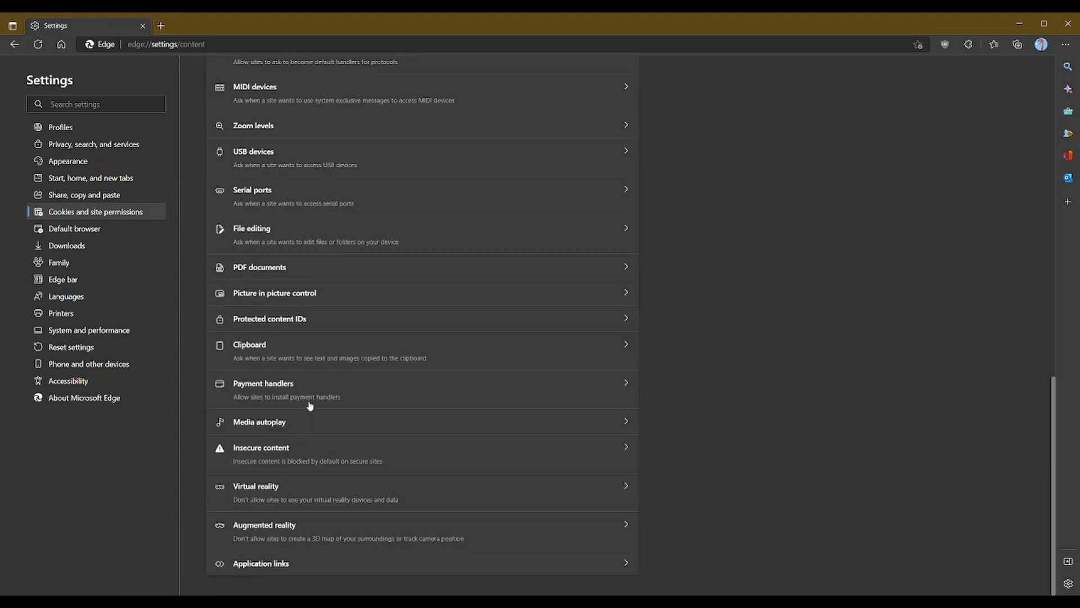
Step: Block sites from installing payment handlers, glance at the Images permission, and open Edge bar settings
{"action": "left_click", "coordinate": [364, 390]}
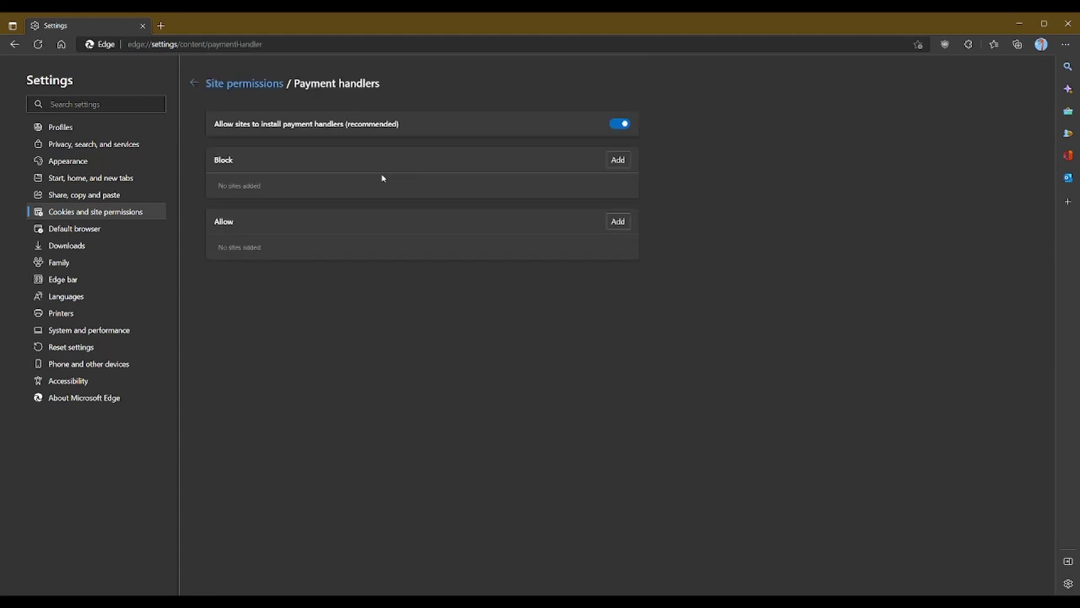
{"action": "left_click", "coordinate": [626, 125]}
{"action": "left_click", "coordinate": [242, 87]}
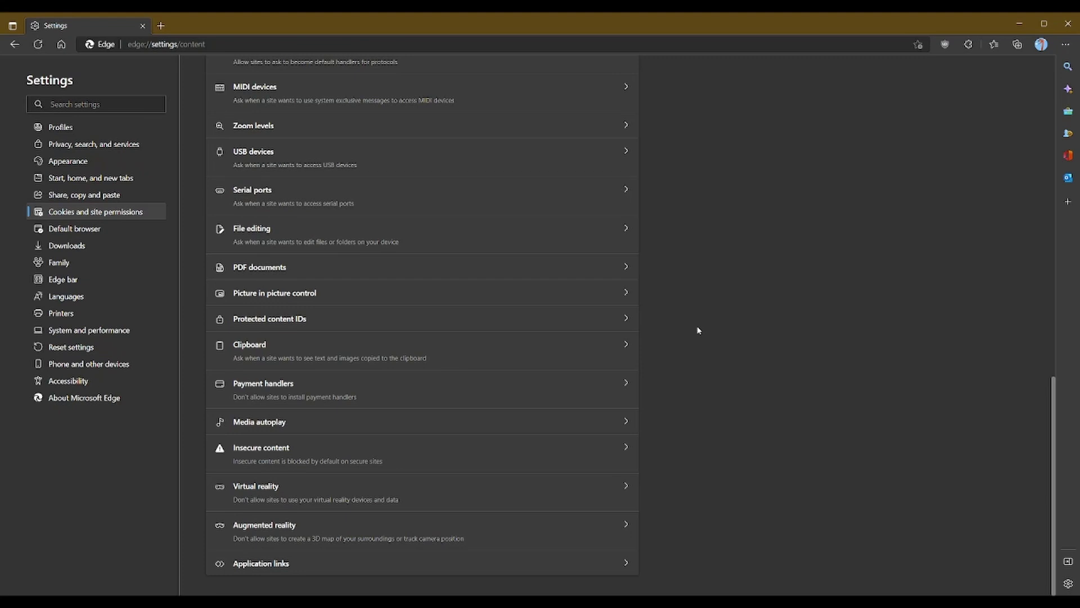
{"action": "scroll", "coordinate": [675, 307], "scroll_direction": "up", "scroll_amount": 5}
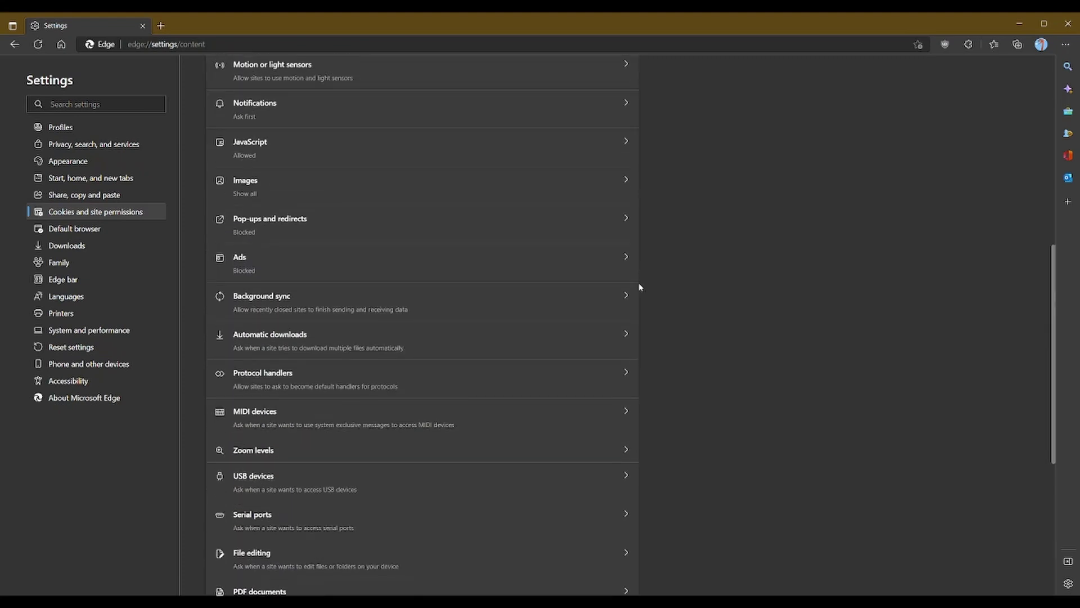
{"action": "left_click", "coordinate": [298, 198]}
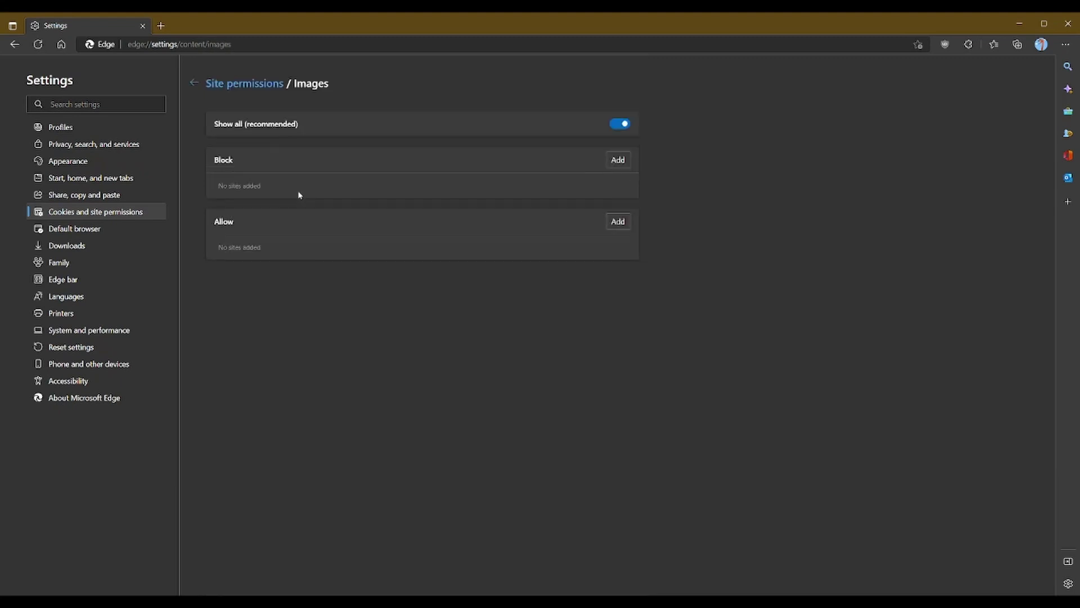
{"action": "left_click", "coordinate": [194, 83]}
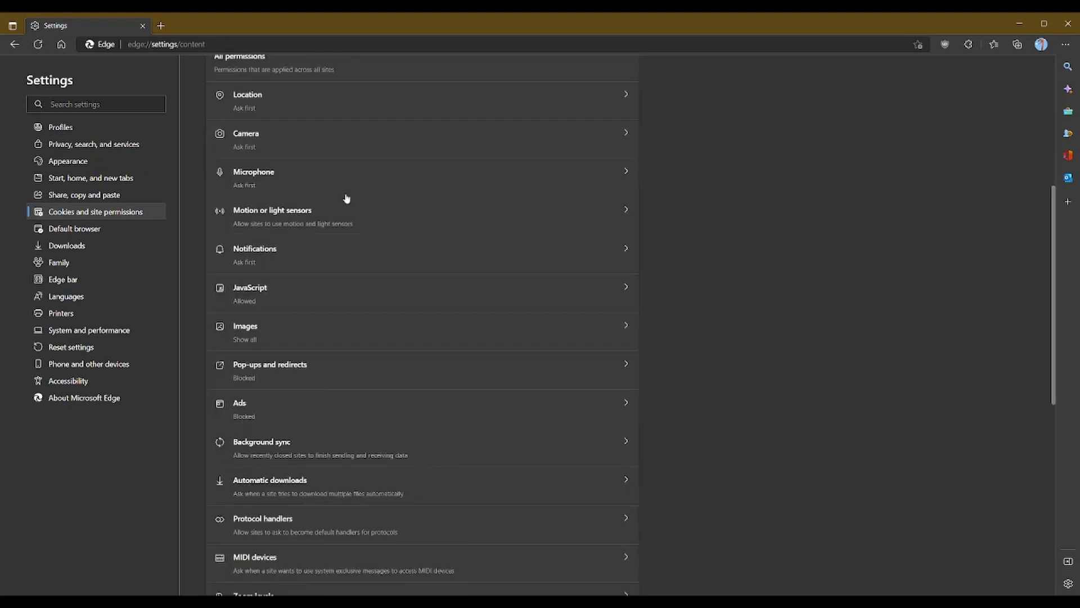
{"action": "scroll", "coordinate": [393, 248], "scroll_direction": "up", "scroll_amount": 4}
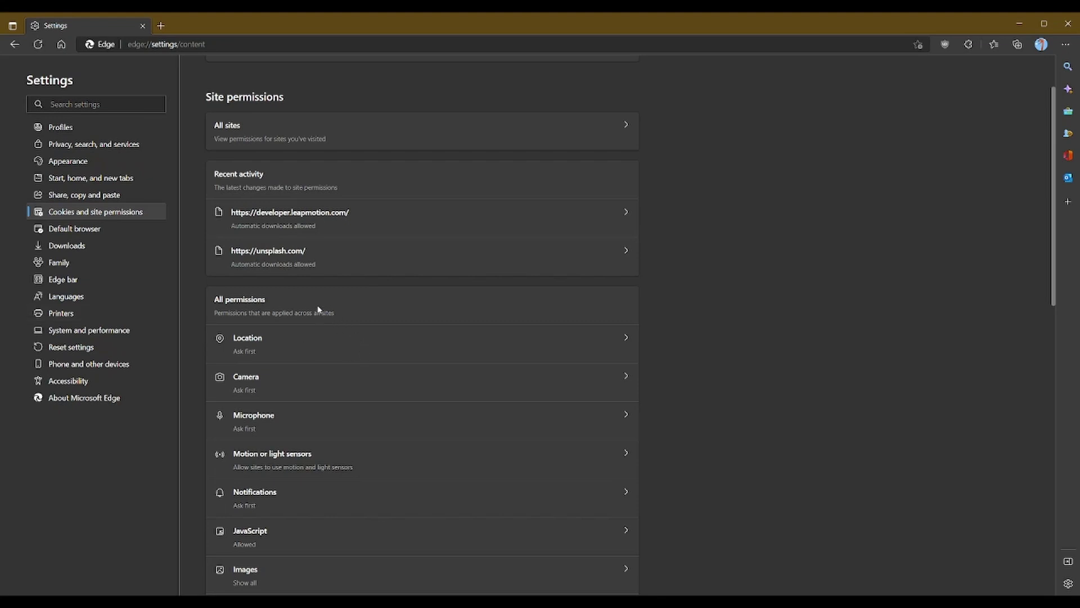
{"action": "left_click", "coordinate": [124, 280]}
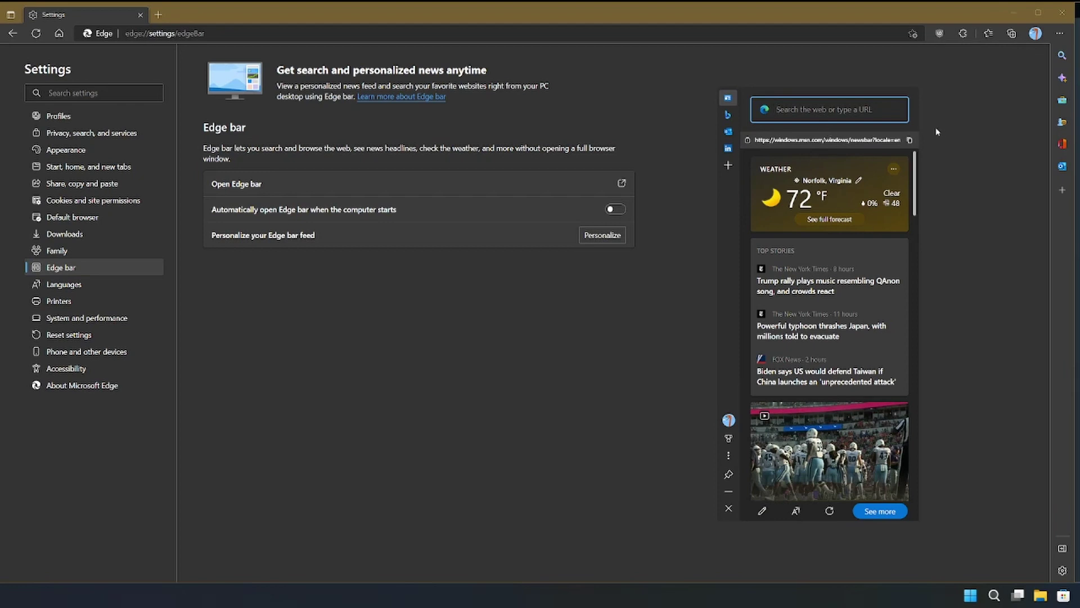
Step: Open the floating Edge bar with weather and news, close it, and go to System and performance
{"action": "left_click", "coordinate": [994, 595]}
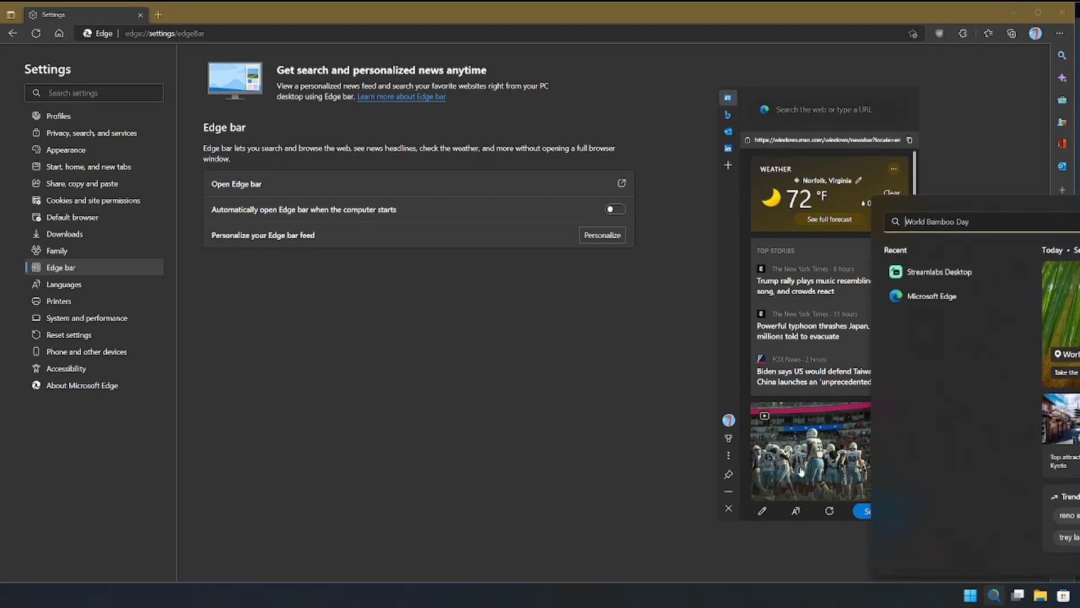
{"action": "left_click", "coordinate": [672, 420]}
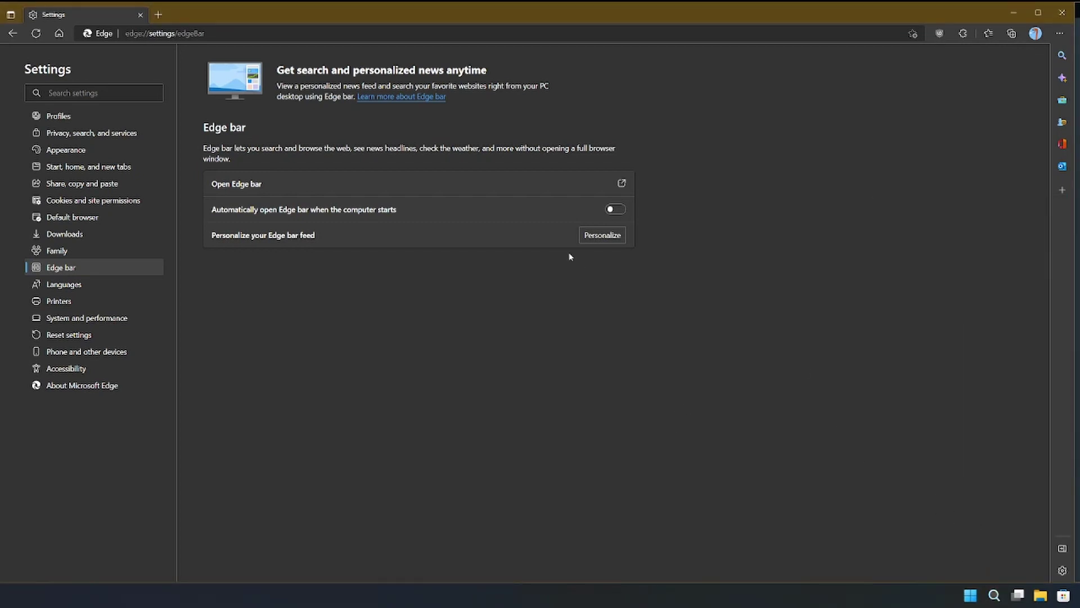
{"action": "left_click", "coordinate": [622, 183]}
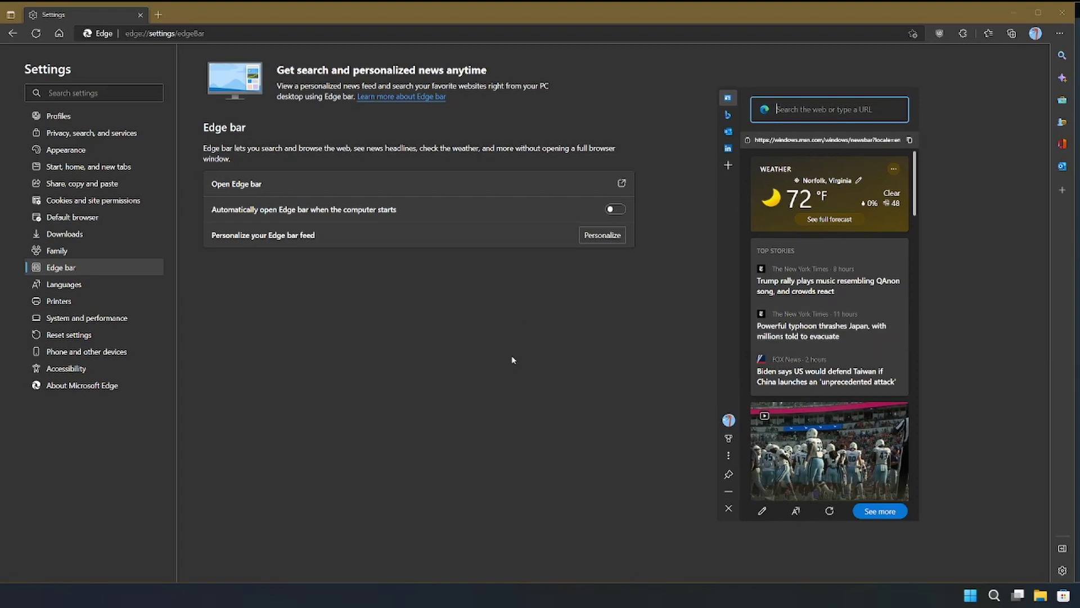
{"action": "left_click", "coordinate": [730, 510]}
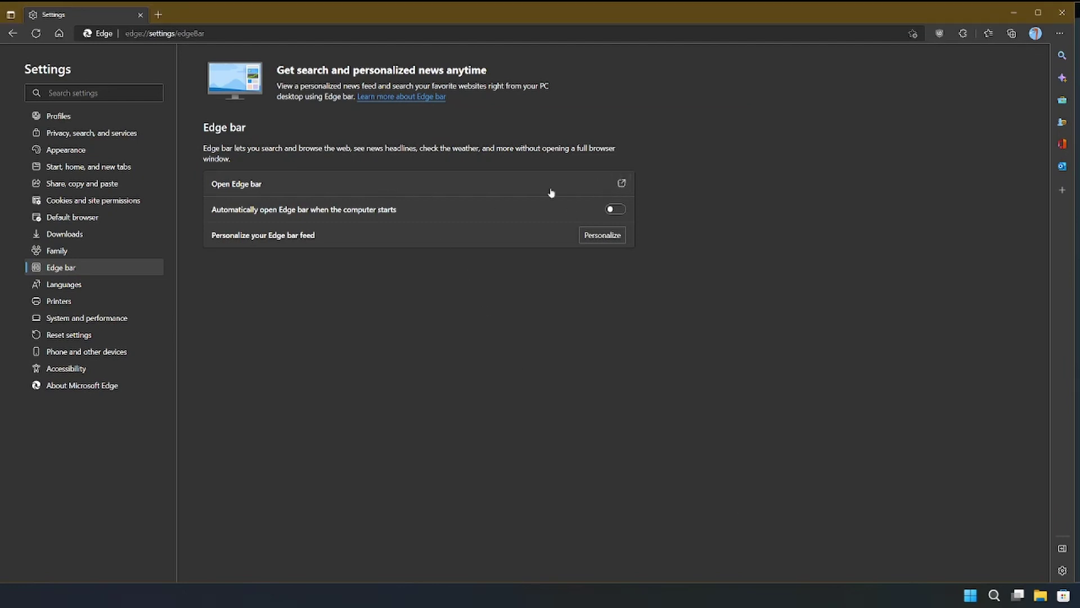
{"action": "left_click", "coordinate": [76, 320]}
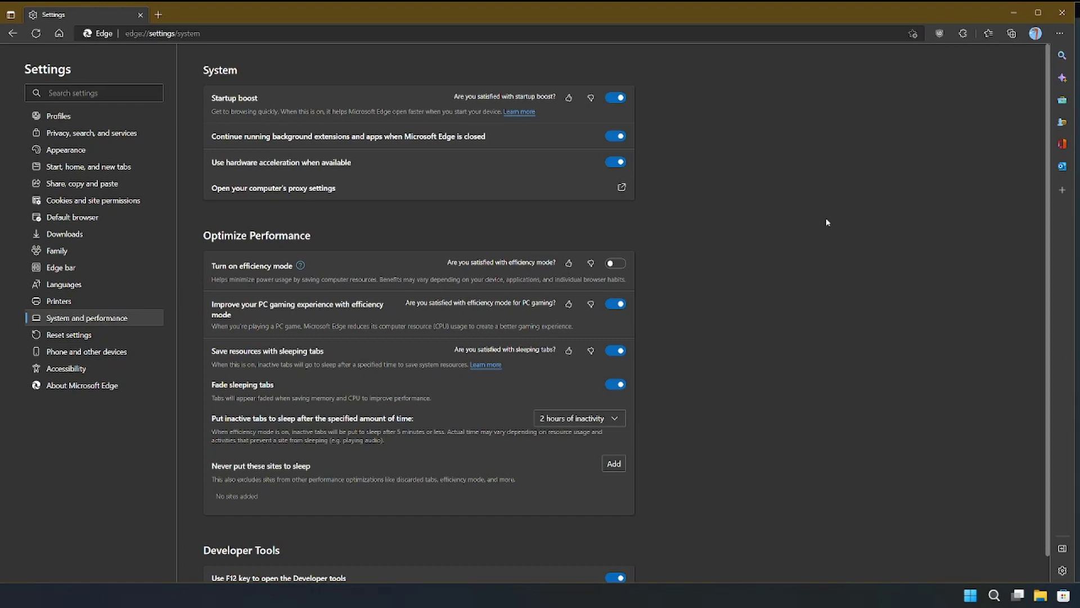
Step: Switch on 'Turn on efficiency mode' under Optimize Performance on the System and performance page
{"action": "scroll", "coordinate": [669, 225], "scroll_direction": "down", "scroll_amount": 1}
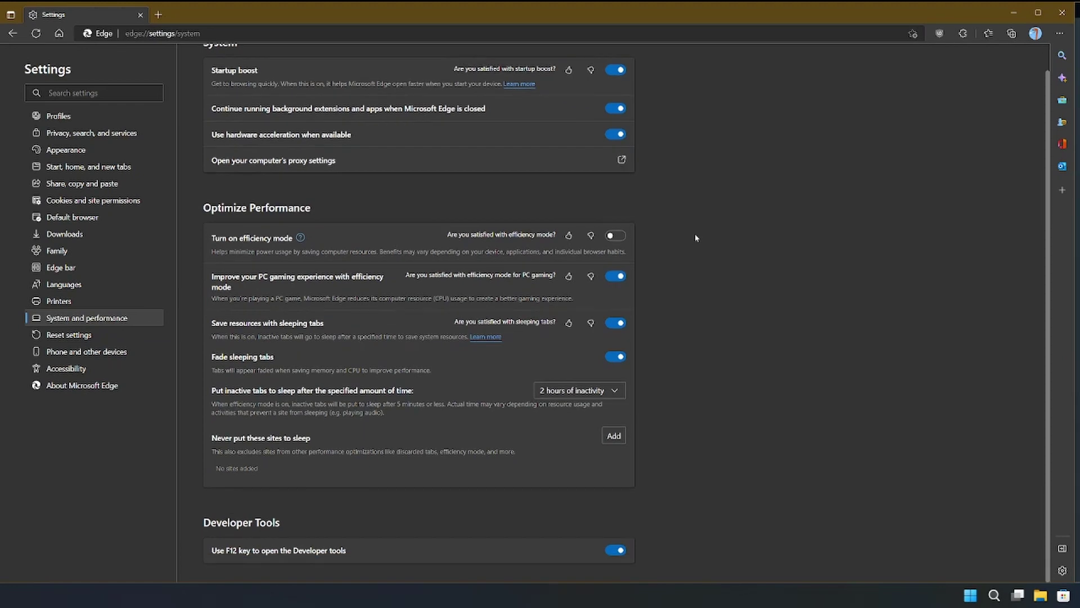
{"action": "scroll", "coordinate": [694, 230], "scroll_direction": "up", "scroll_amount": 1}
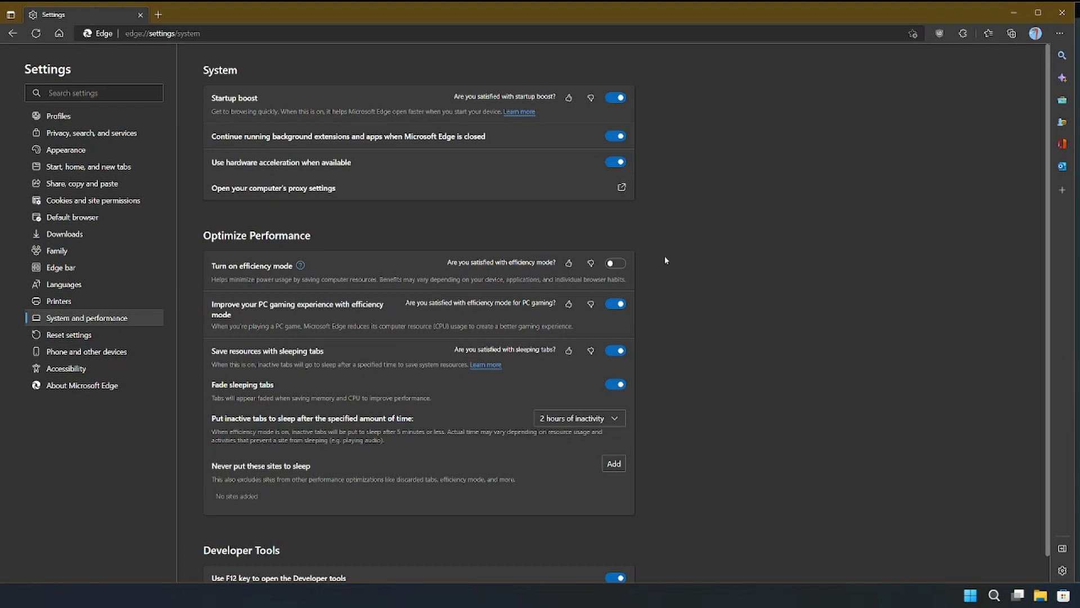
{"action": "left_click", "coordinate": [616, 262]}
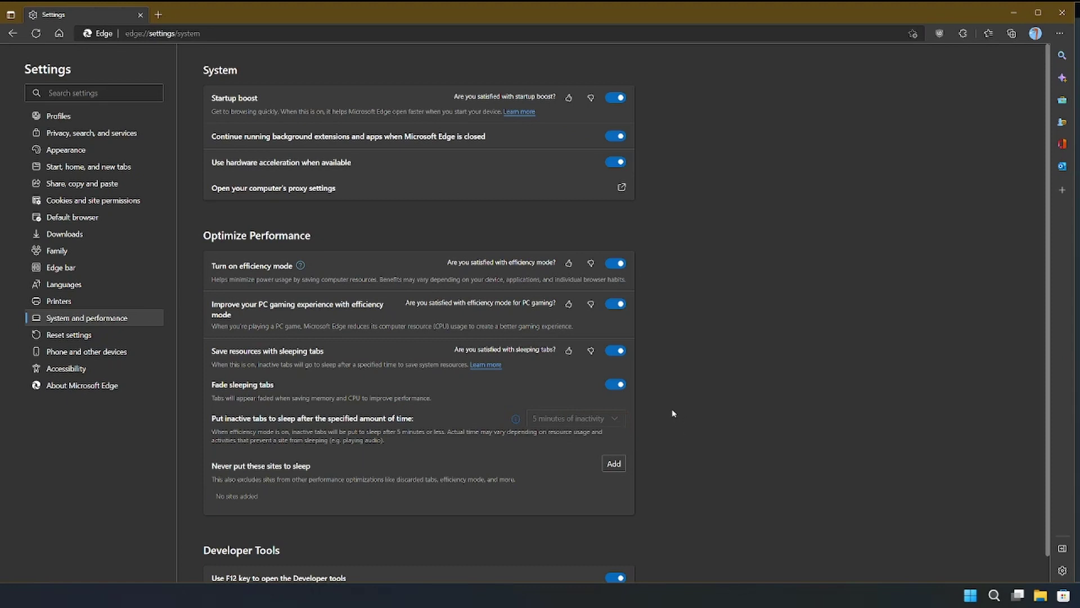
{"action": "scroll", "coordinate": [673, 413], "scroll_direction": "down", "scroll_amount": 1}
{"action": "scroll", "coordinate": [725, 413], "scroll_direction": "up", "scroll_amount": 1}
{"action": "left_click", "coordinate": [1062, 55]}
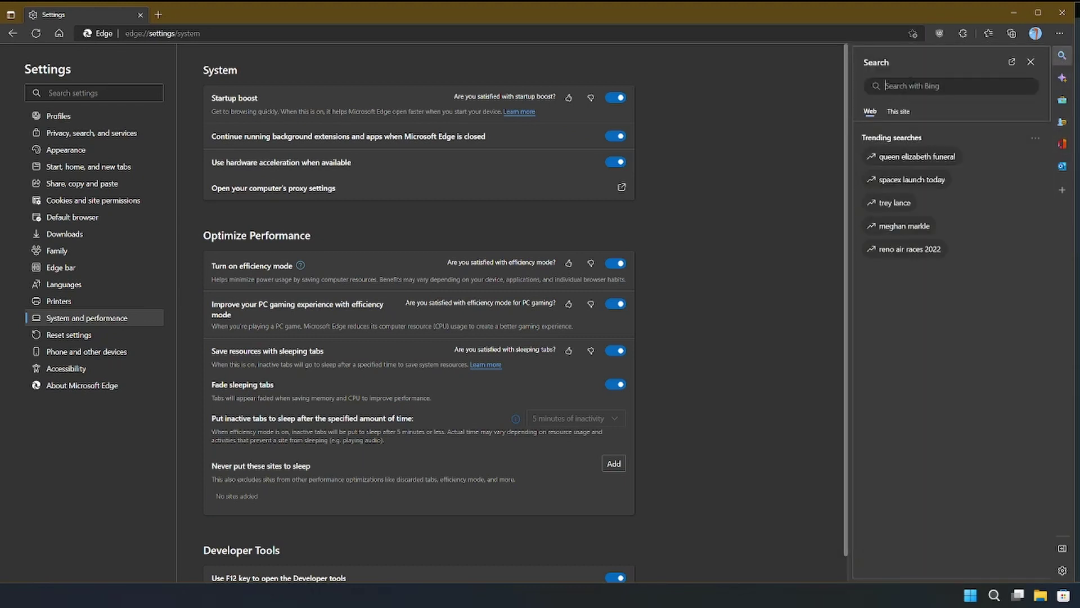
{"action": "left_click", "coordinate": [444, 34]}
{"action": "key", "text": "ctrl+a"}
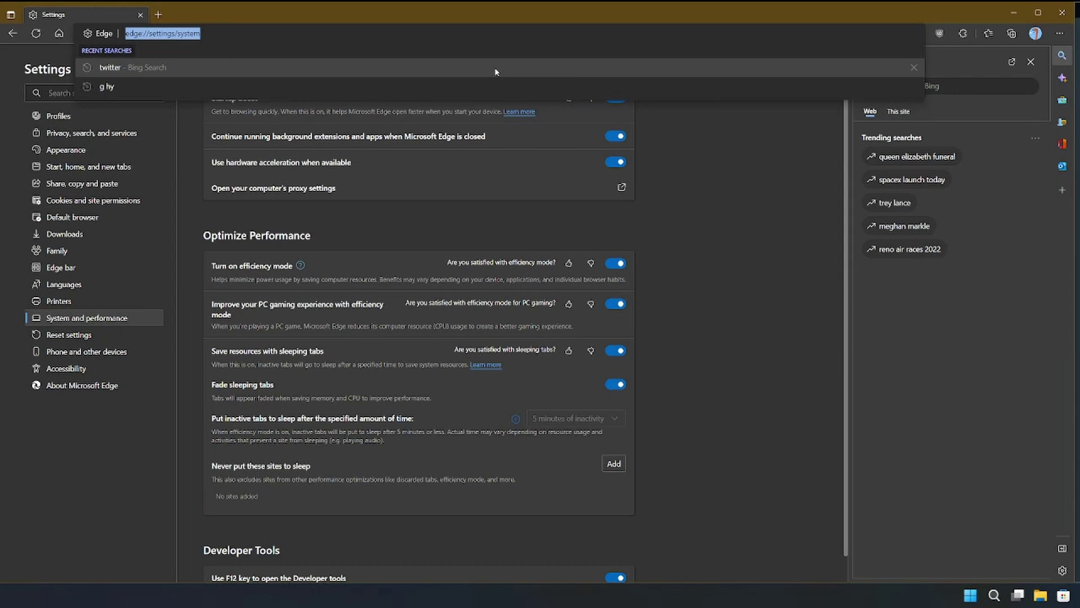
{"action": "type", "text": "jjgh"}
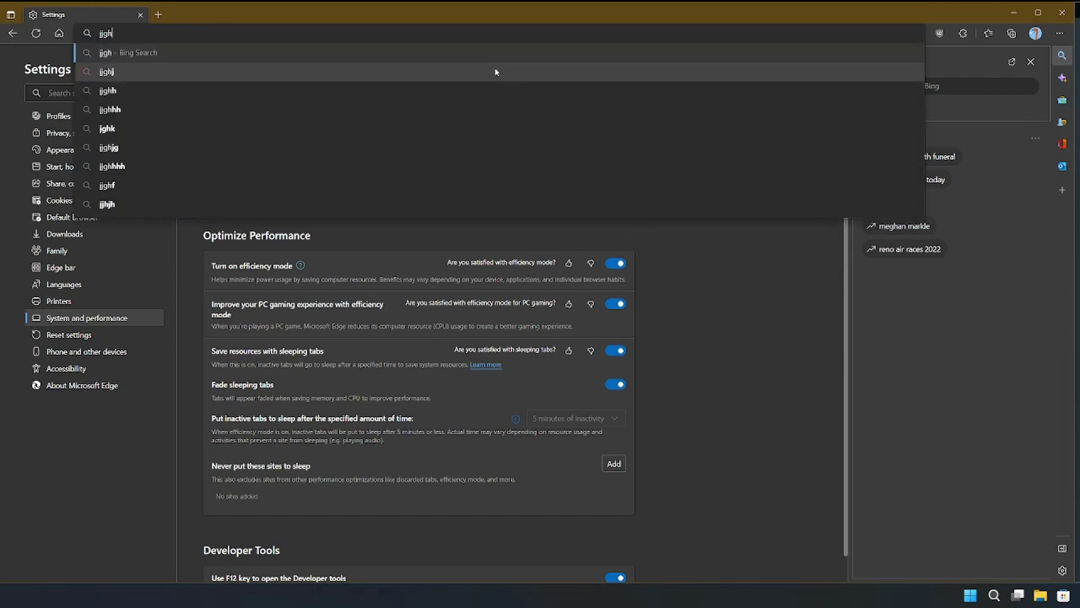
{"action": "key", "text": "BackSpace"}
{"action": "key", "text": "BackSpace"}
{"action": "key", "text": "BackSpace"}
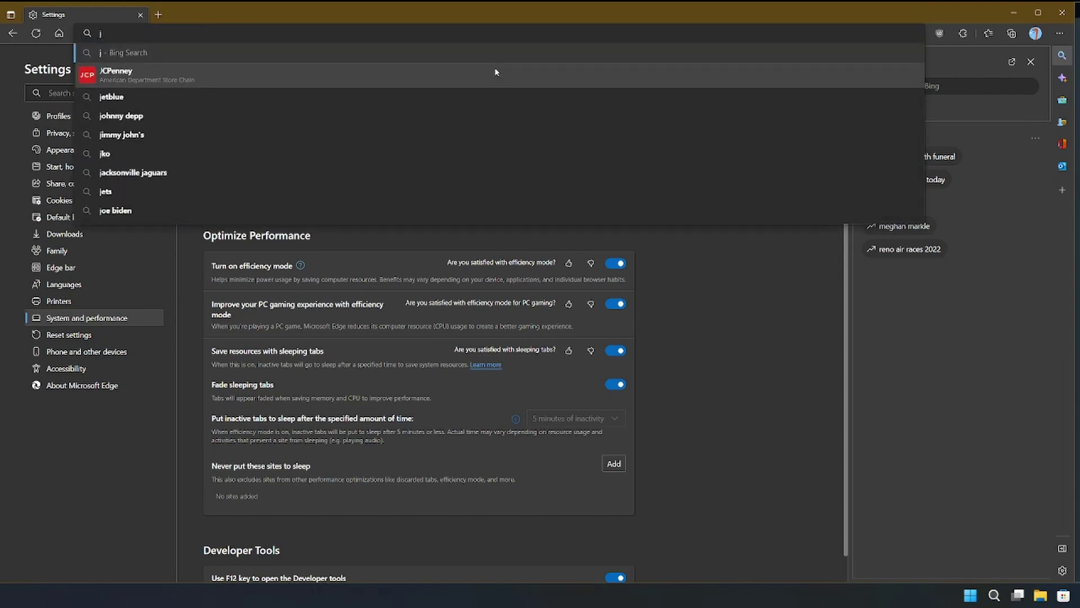
{"action": "left_click", "coordinate": [961, 271]}
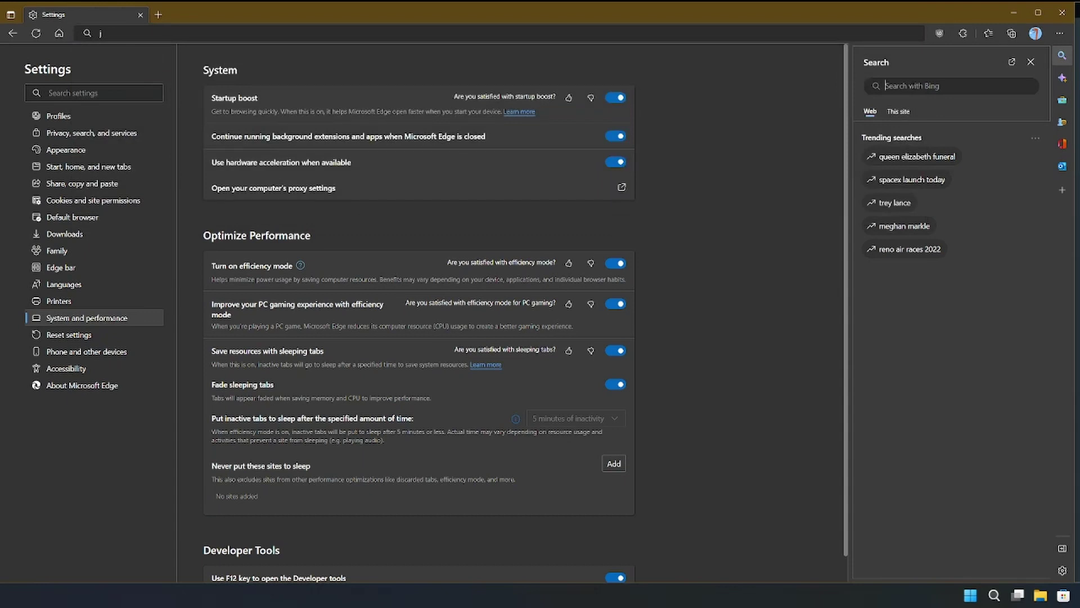
{"action": "type", "text": "j"}
{"action": "left_click", "coordinate": [890, 347]}
{"action": "left_click", "coordinate": [1062, 58]}
{"action": "left_click", "coordinate": [1061, 57]}
{"action": "left_click", "coordinate": [1063, 79]}
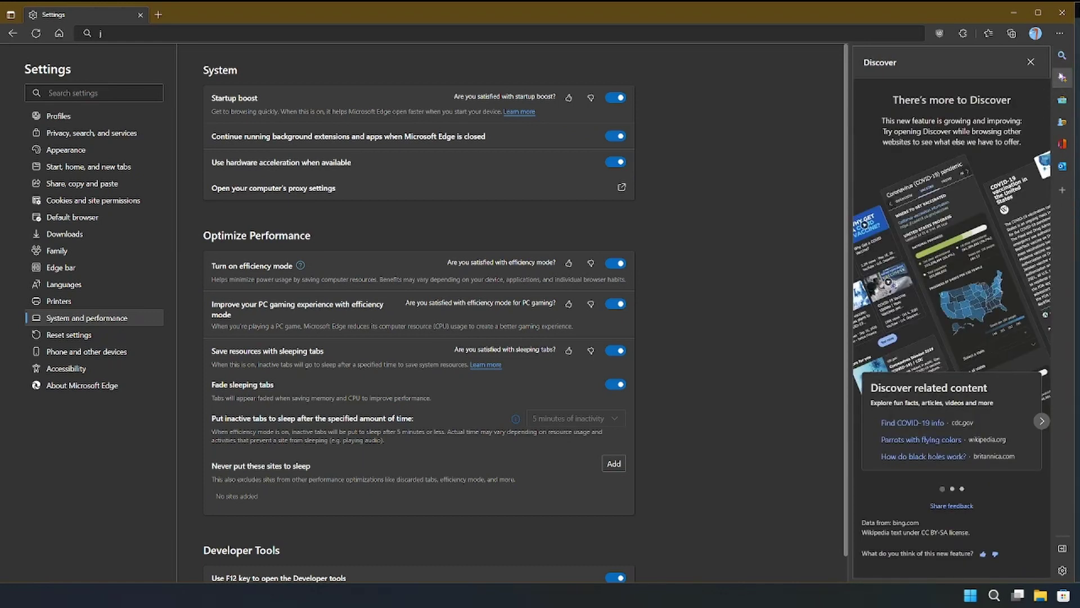
{"action": "left_click", "coordinate": [1062, 78]}
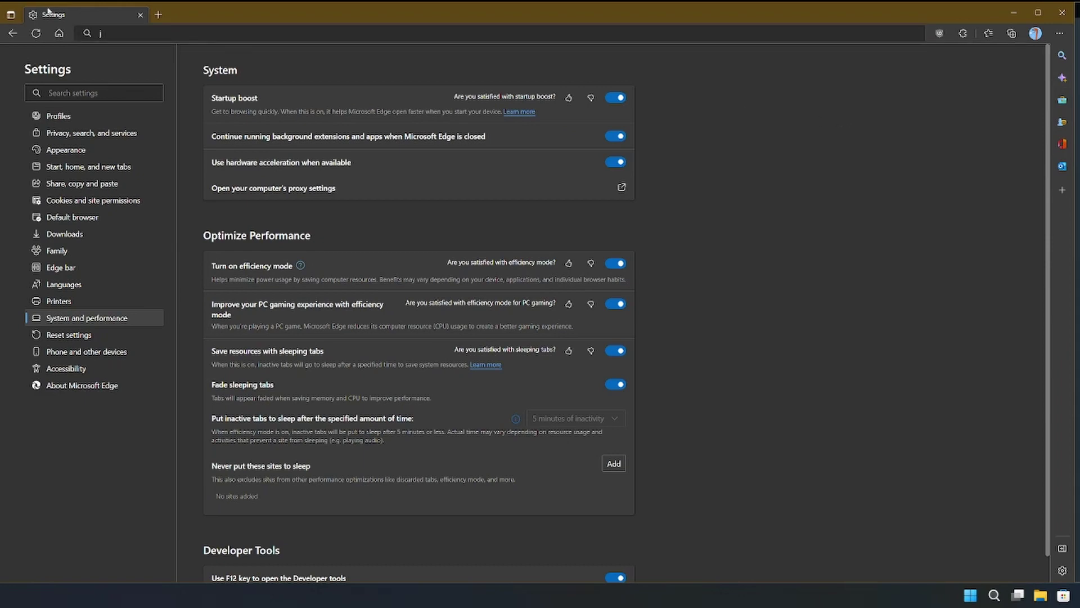
{"action": "key", "text": "ctrl+t"}
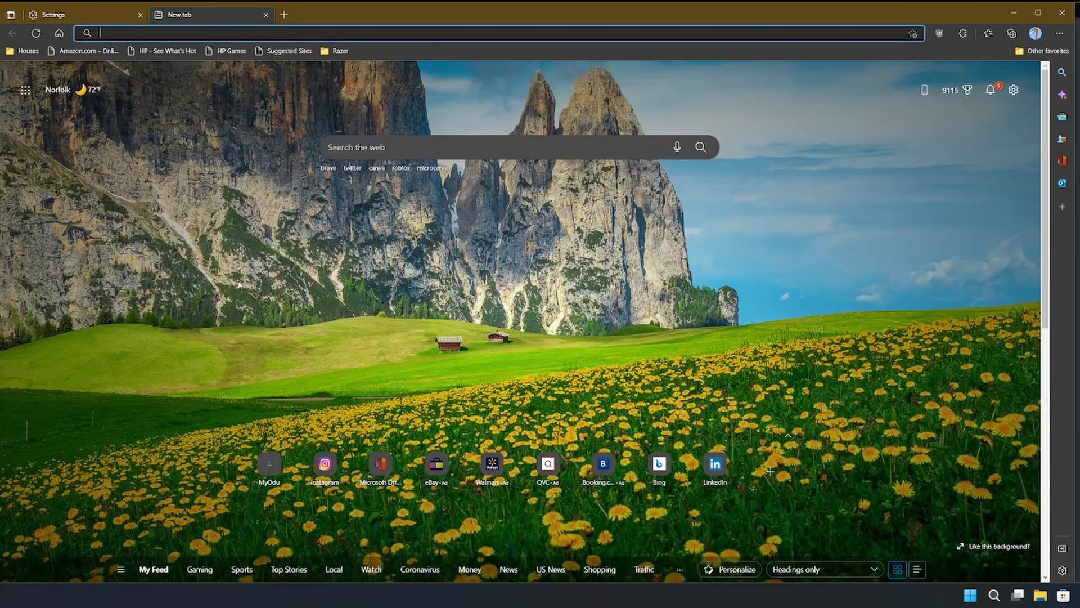
Step: Open and close the Discover pane on the new tab, then open Appearance's Customize toolbar settings
{"action": "scroll", "coordinate": [481, 268], "scroll_direction": "down", "scroll_amount": 3}
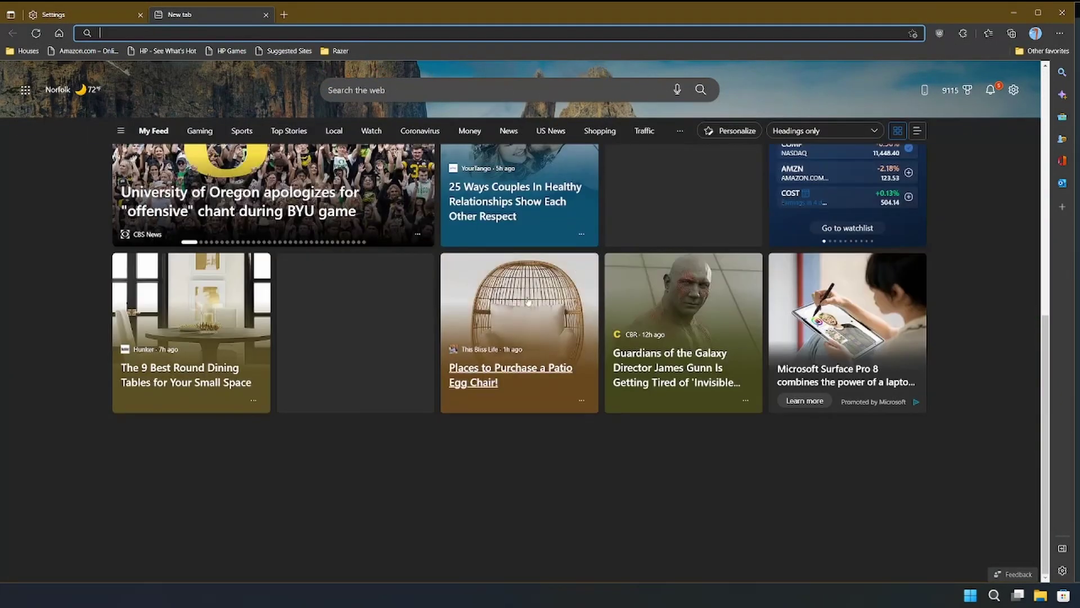
{"action": "left_click", "coordinate": [1062, 95]}
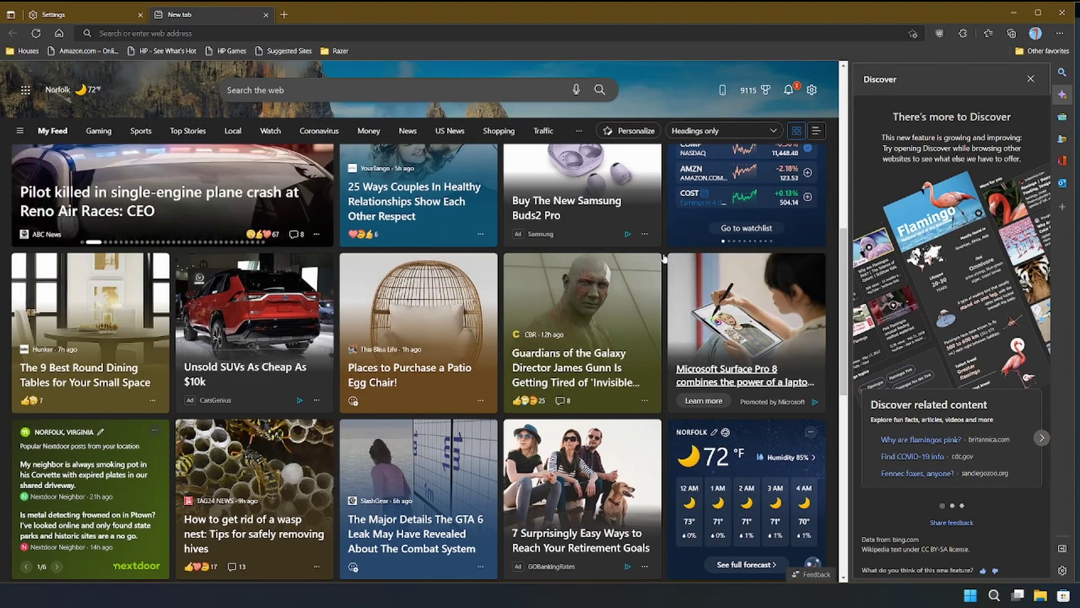
{"action": "scroll", "coordinate": [665, 259], "scroll_direction": "up", "scroll_amount": 5}
{"action": "left_click", "coordinate": [1062, 95]}
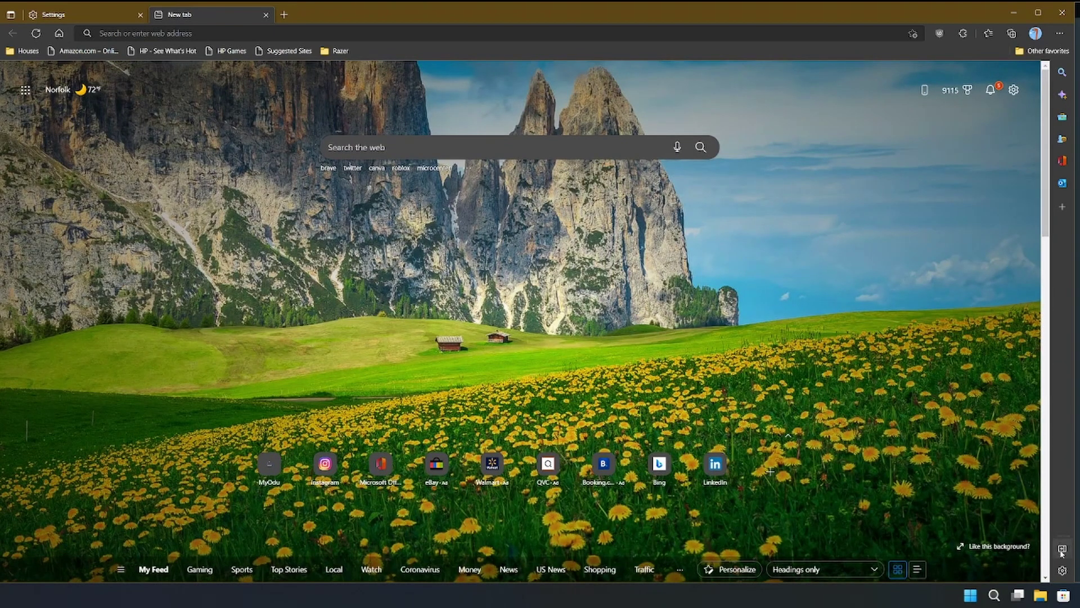
{"action": "left_click", "coordinate": [1062, 570]}
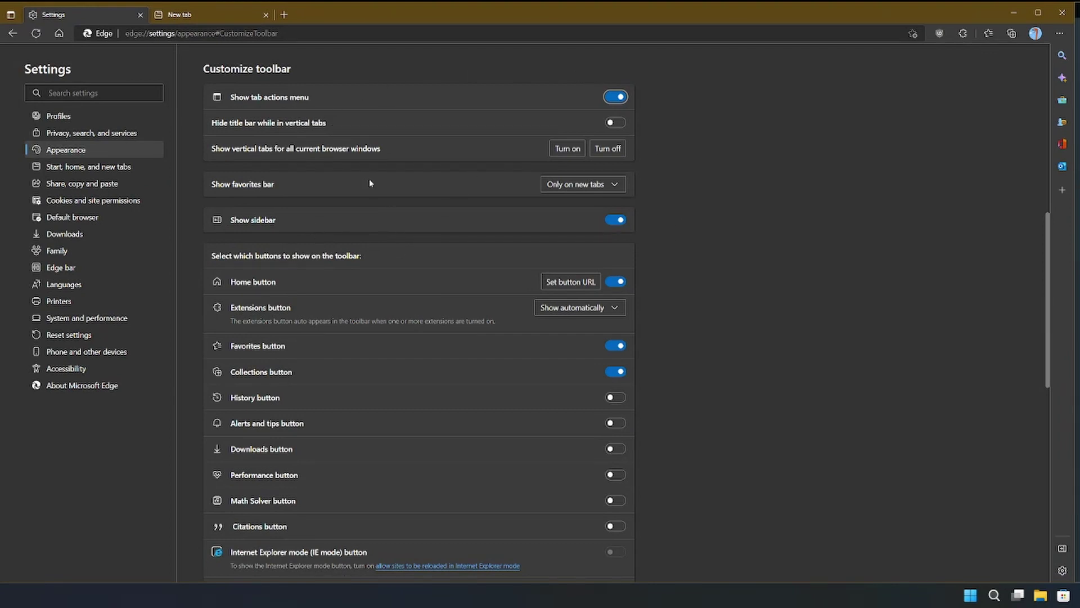
Step: Switch off 'Show sidebar', go back, and return to the New tab page
{"action": "left_click", "coordinate": [616, 220]}
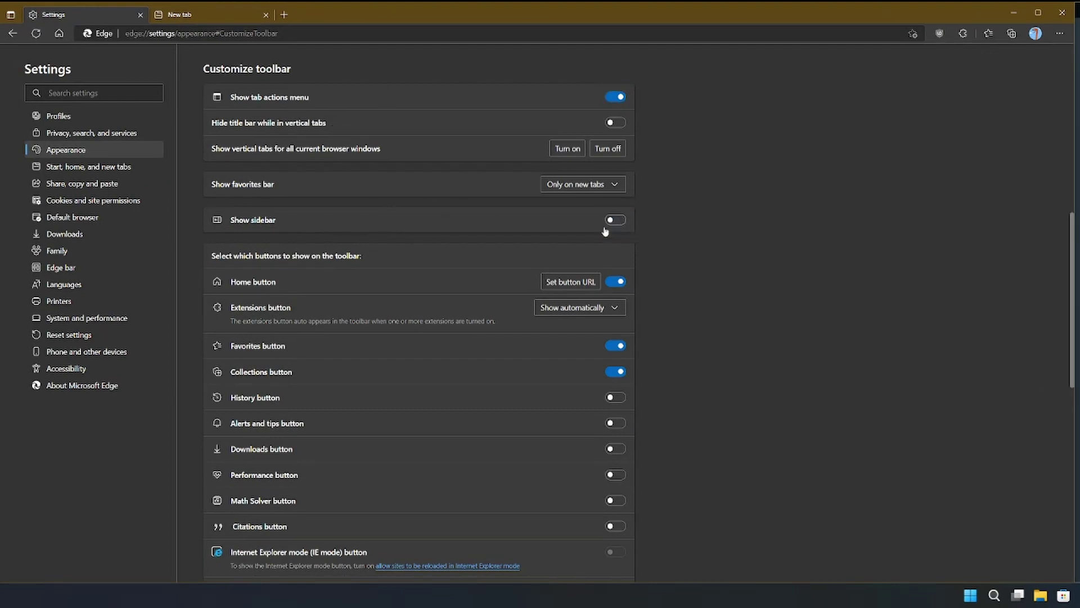
{"action": "left_click", "coordinate": [13, 33]}
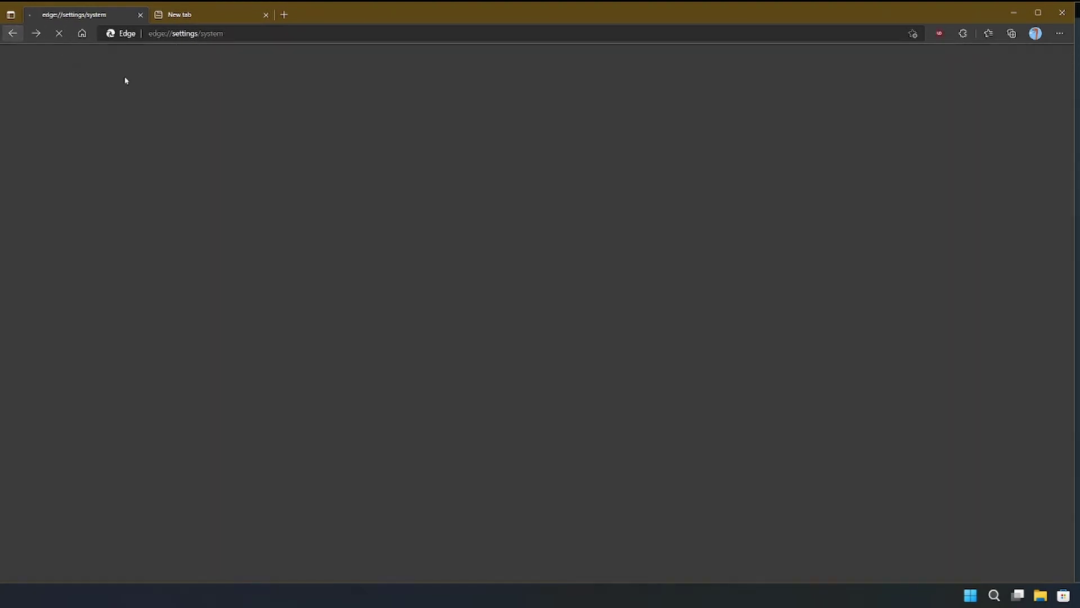
{"action": "left_click", "coordinate": [223, 14]}
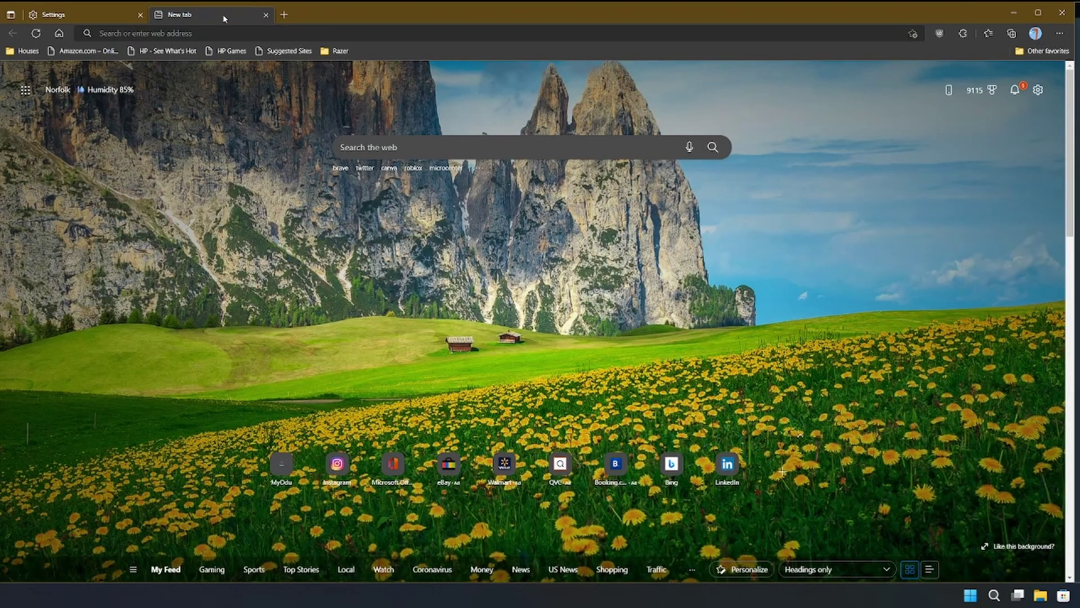